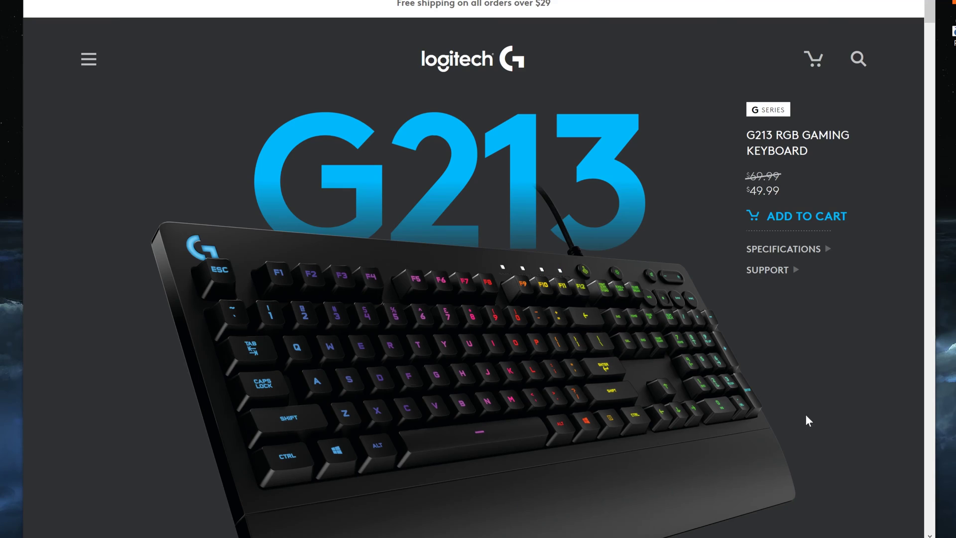
Scroll down the G213 product page to the key features and dedicated media controls.
scroll(691, 377, down, 15)
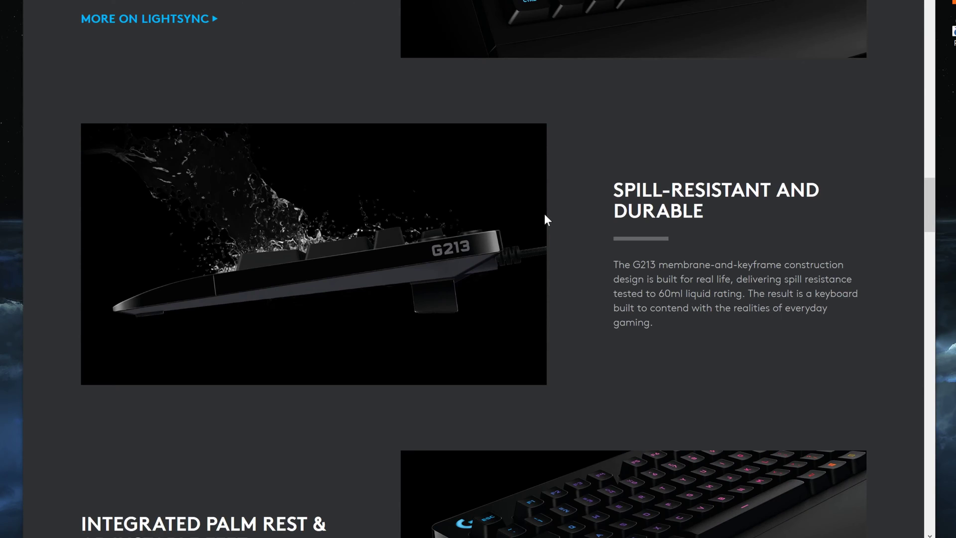
scroll(545, 214, down, 5)
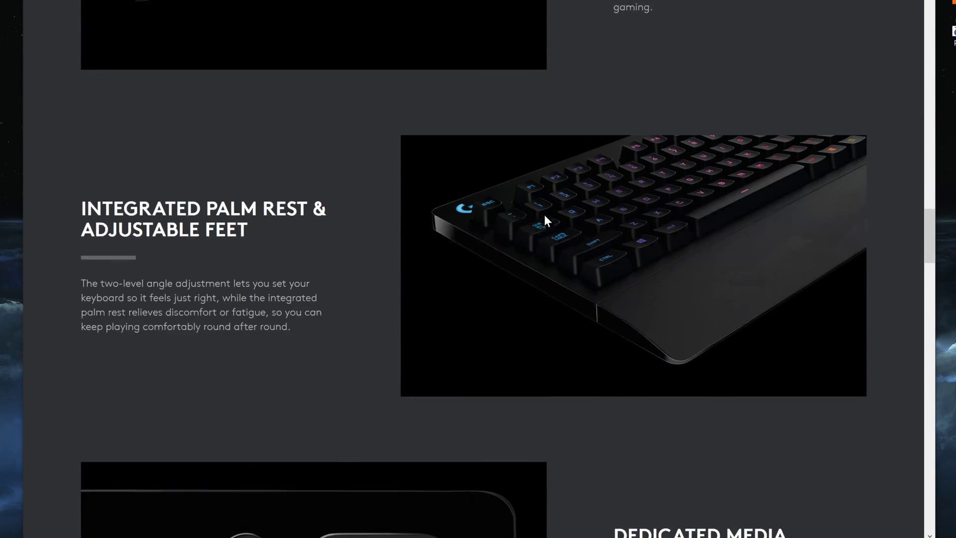
scroll(296, 244, down, 5)
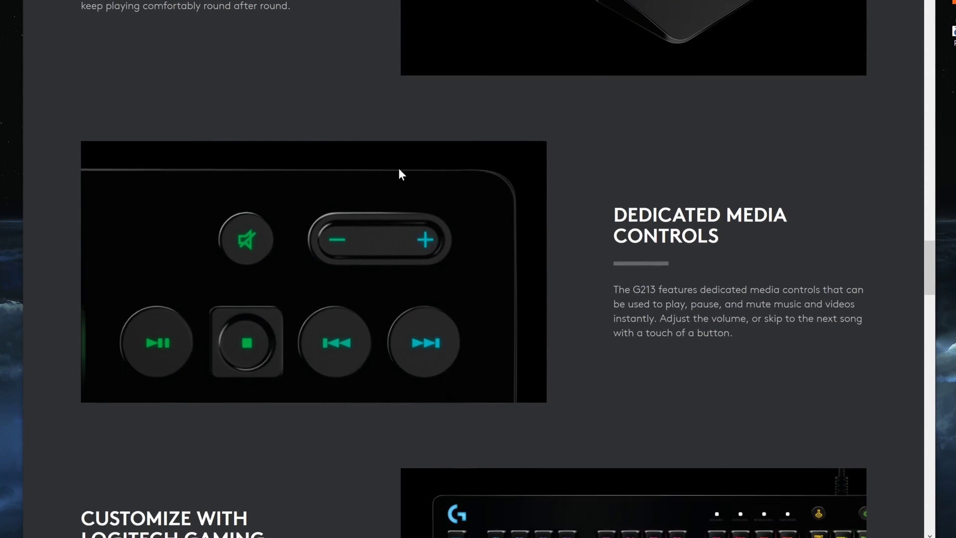
scroll(671, 247, down, 5)
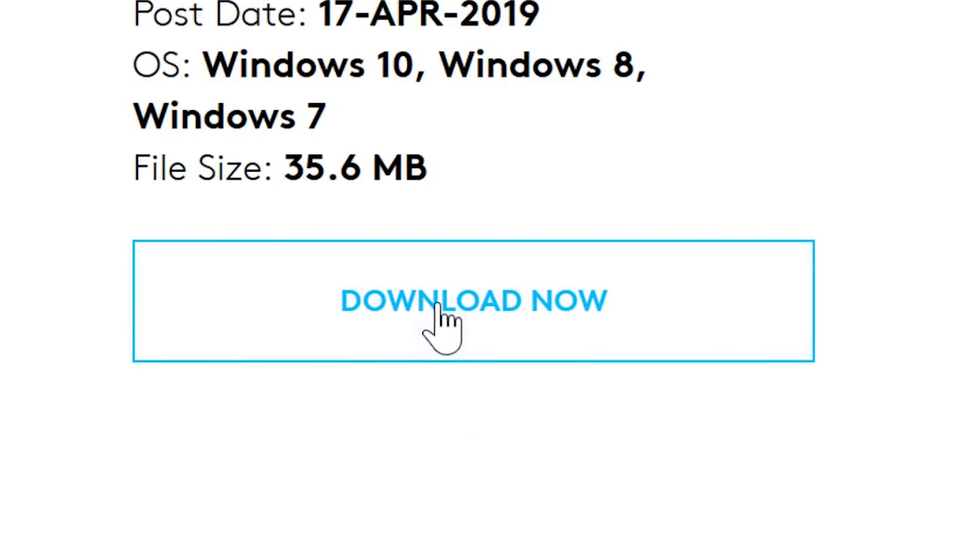
Download the Logitech G HUB installer and save it as lghub_installer.exe.
click(768, 313)
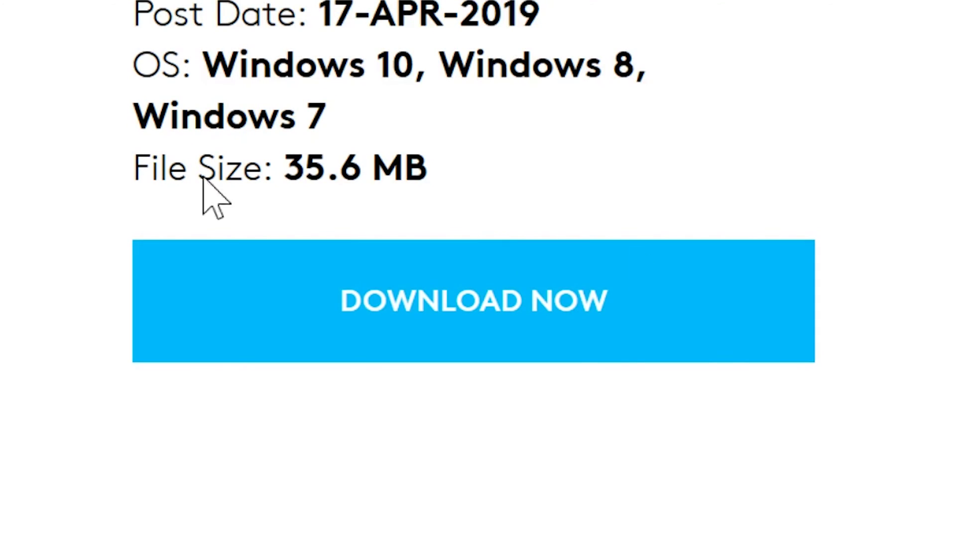
click(466, 309)
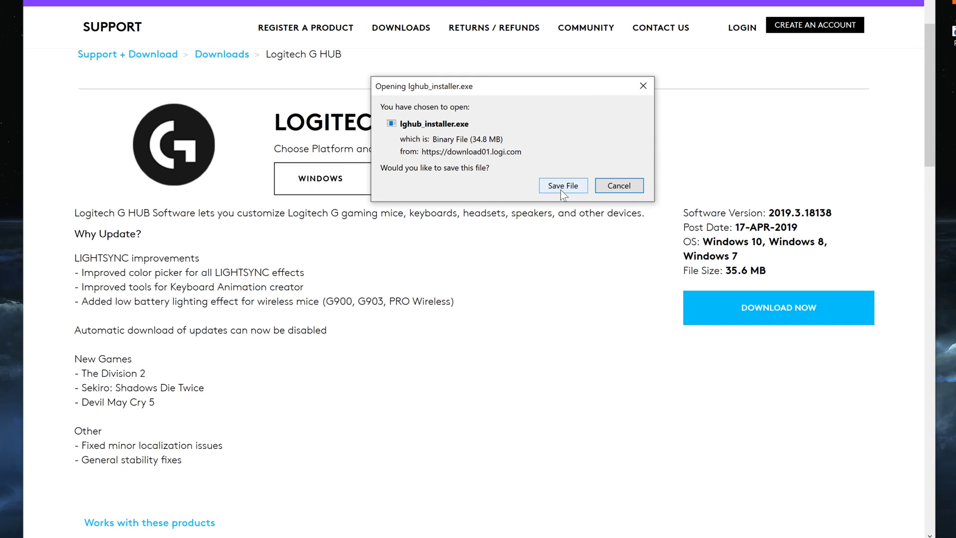
click(563, 187)
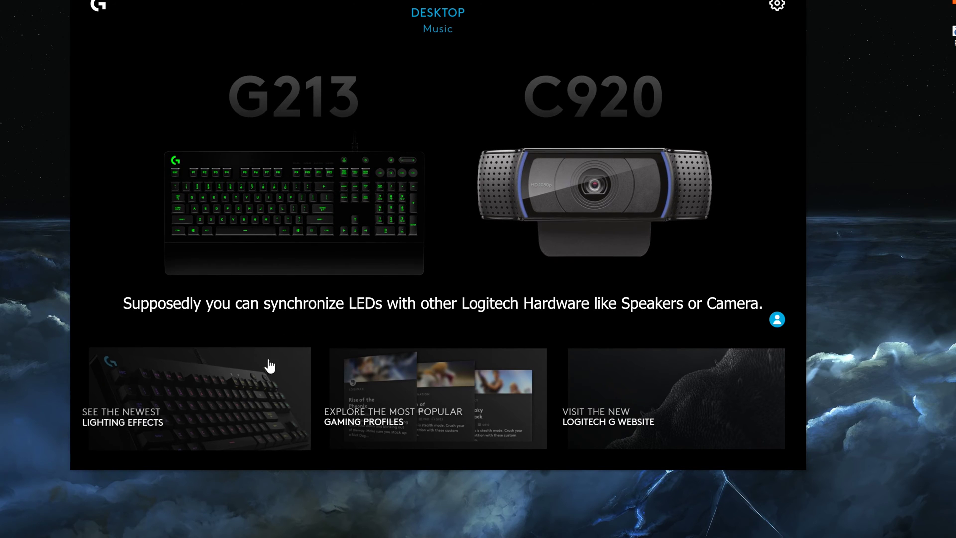
Look over the newest lighting effects page, then return to the device home screen.
click(241, 379)
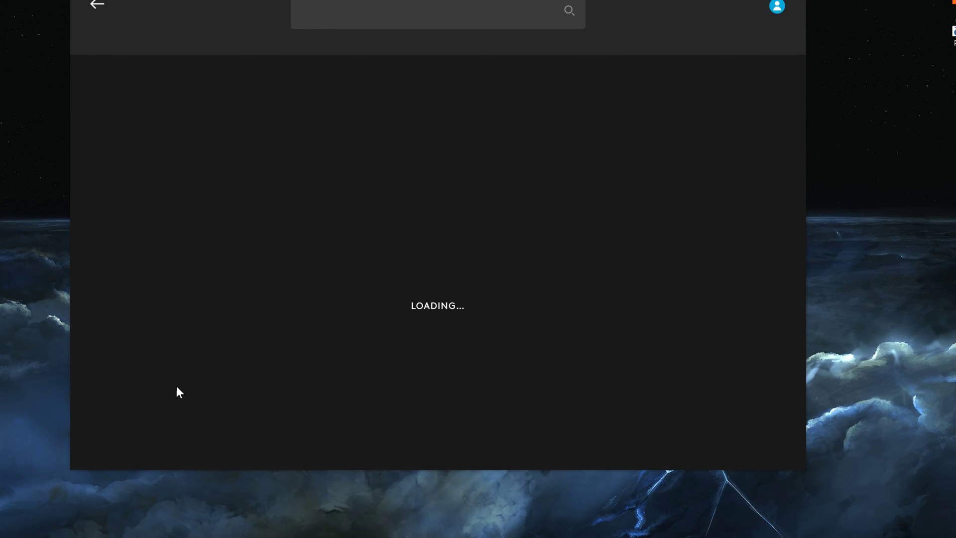
click(95, 6)
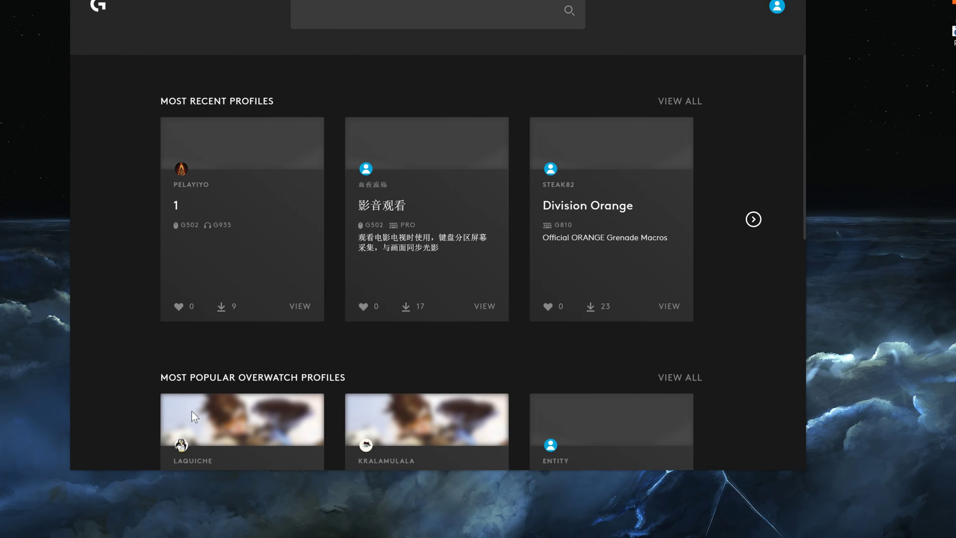
click(98, 6)
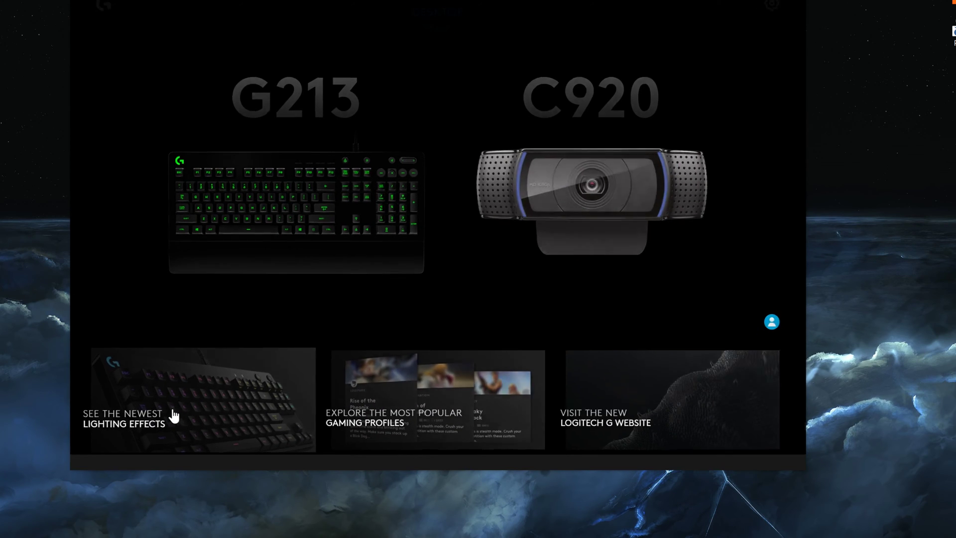
Browse the lighting effects once more, then open the G213 keyboard's LIGHTSYNC settings.
click(173, 416)
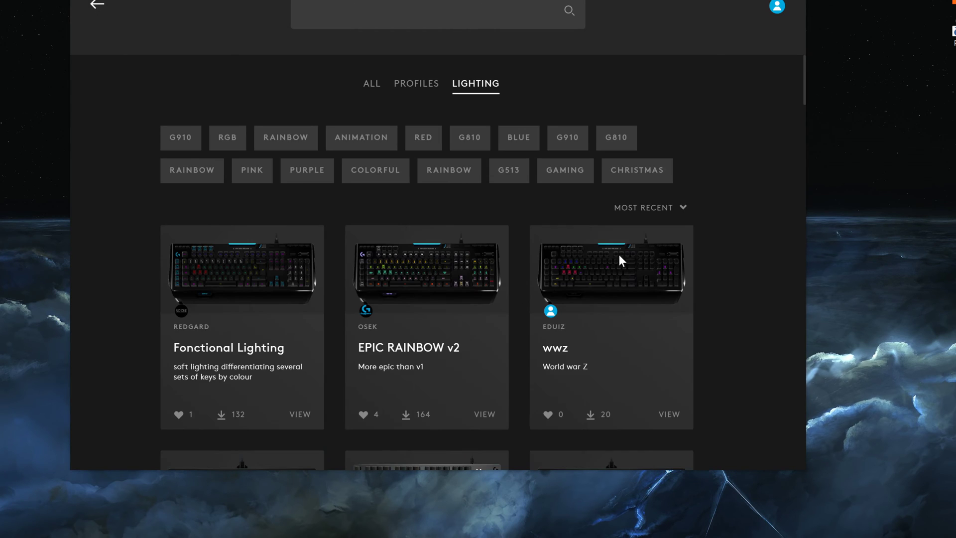
scroll(619, 255, down, 4)
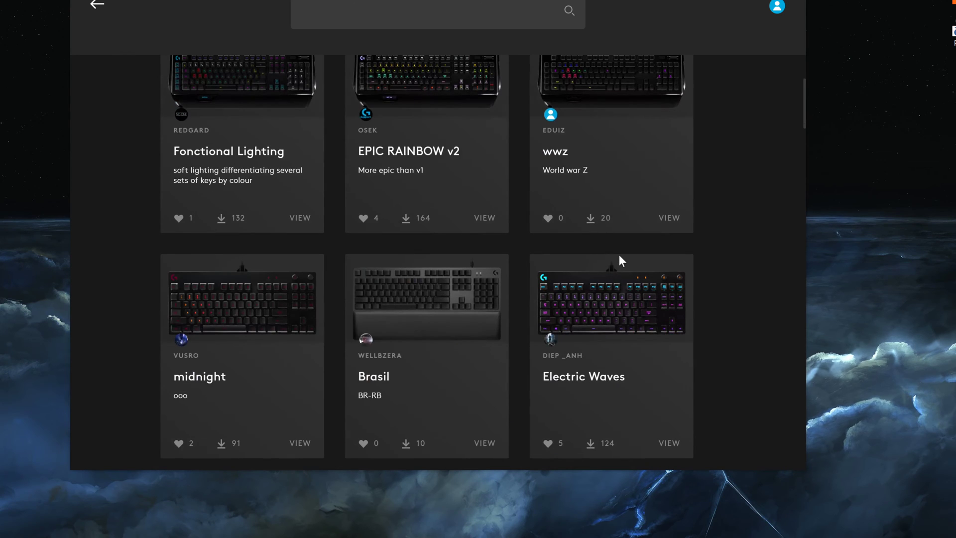
scroll(619, 260, up, 5)
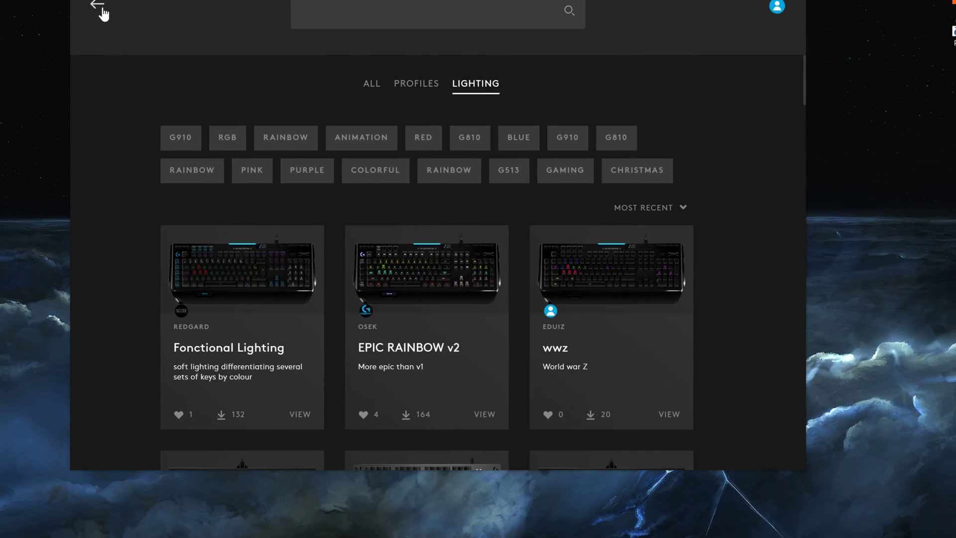
click(98, 5)
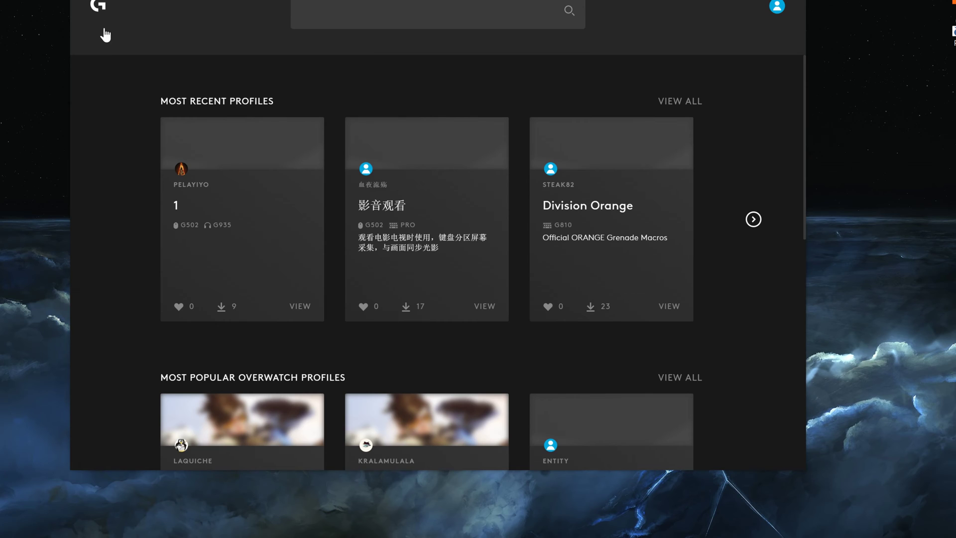
click(104, 11)
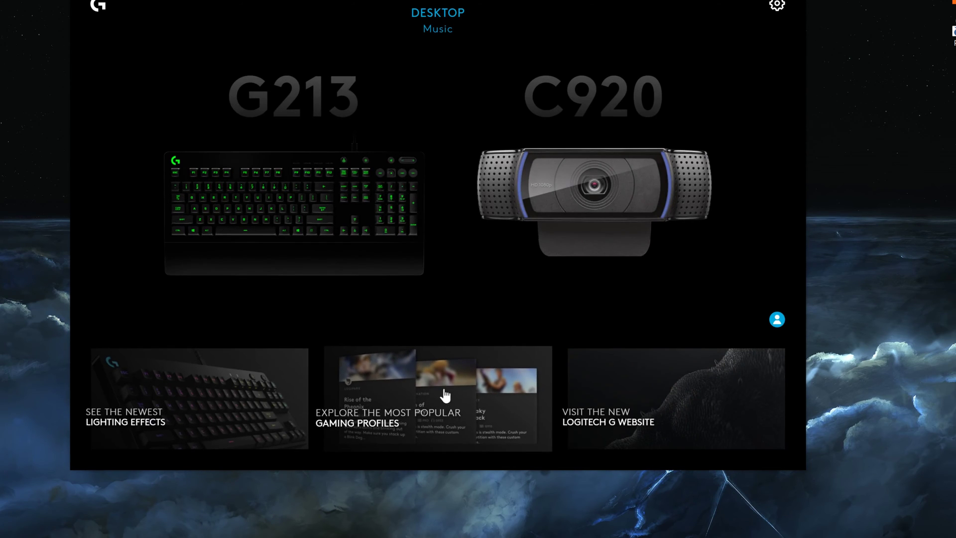
click(295, 186)
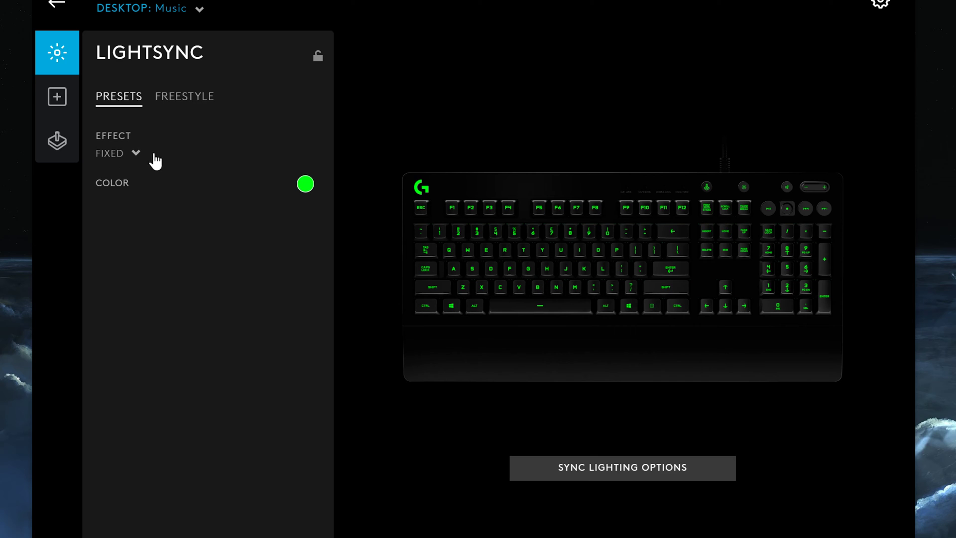
Preview the CYCLE, COLOR WAVE and BREATHING lighting effects on the keyboard.
click(127, 156)
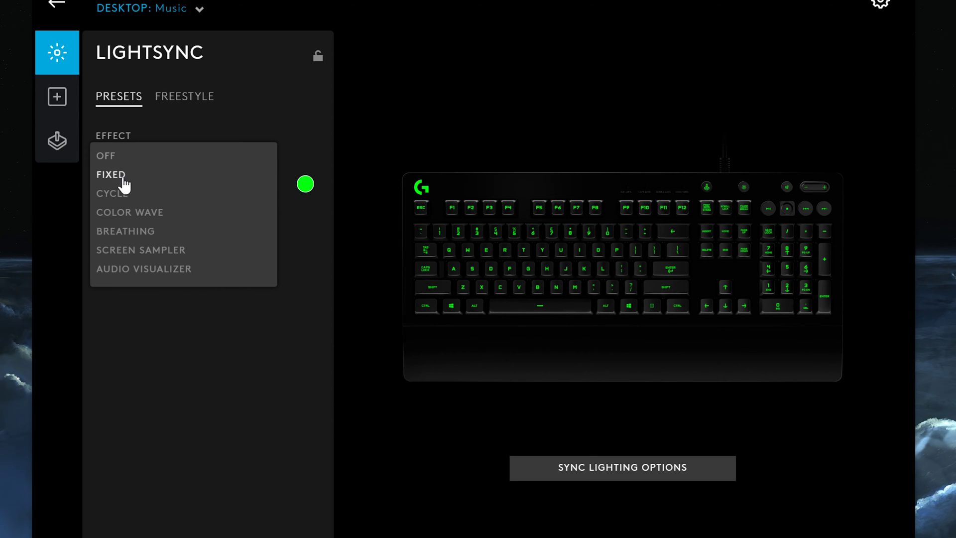
click(126, 195)
click(131, 154)
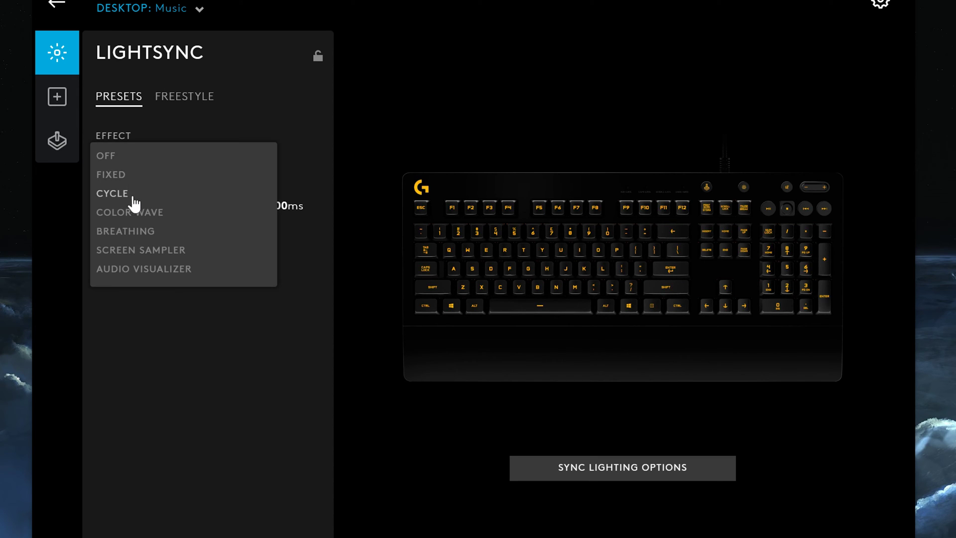
click(128, 214)
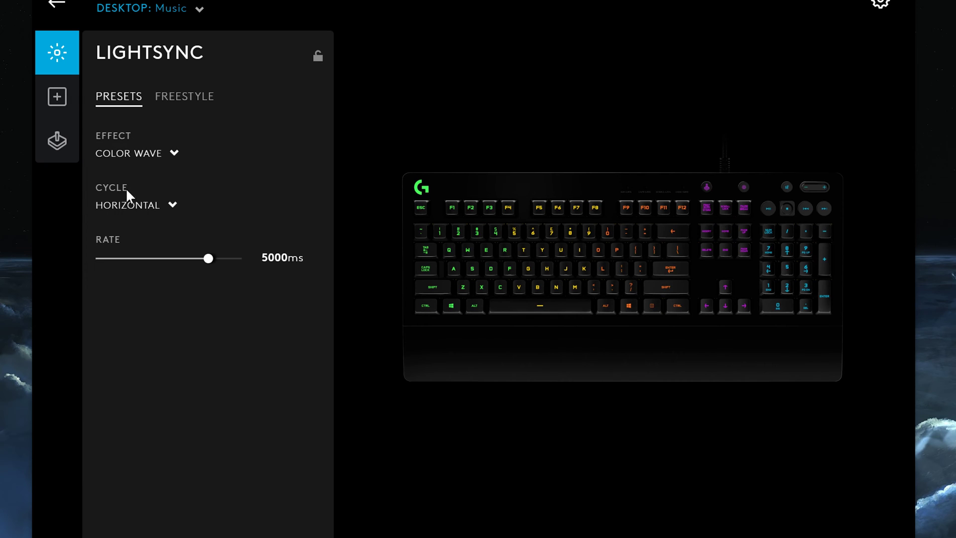
click(130, 159)
click(147, 233)
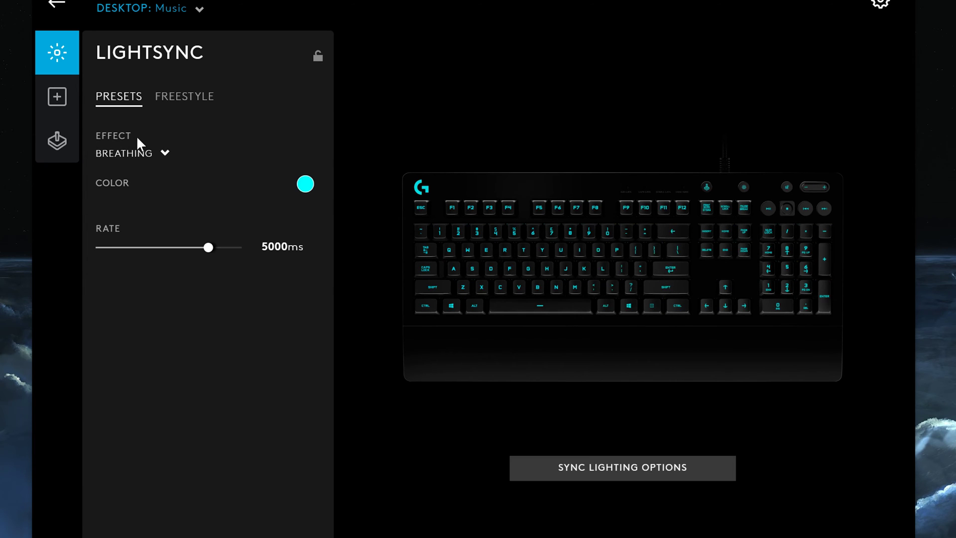
Try SCREEN SAMPLER and AUDIO VISUALIZER, return to SCREEN SAMPLER, then switch to FREESTYLE lighting.
click(134, 158)
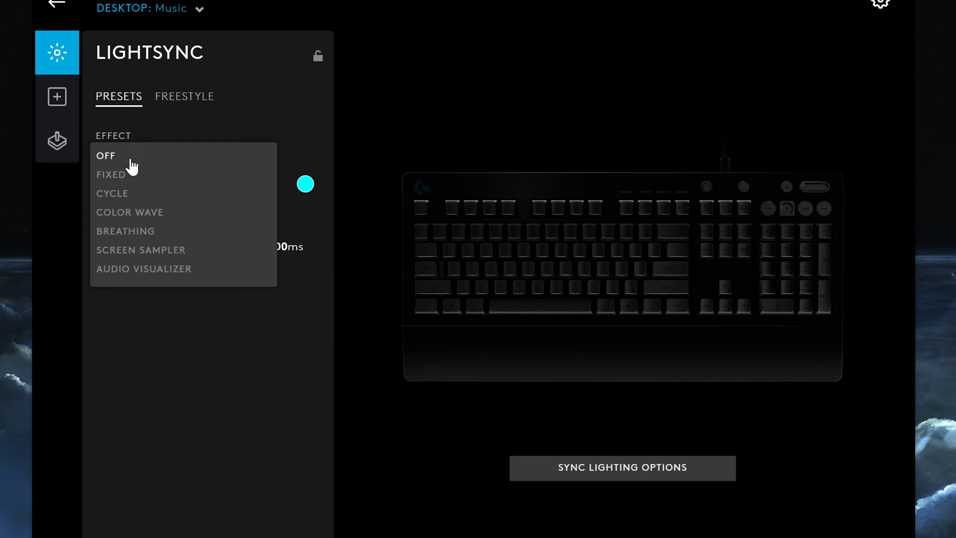
click(134, 249)
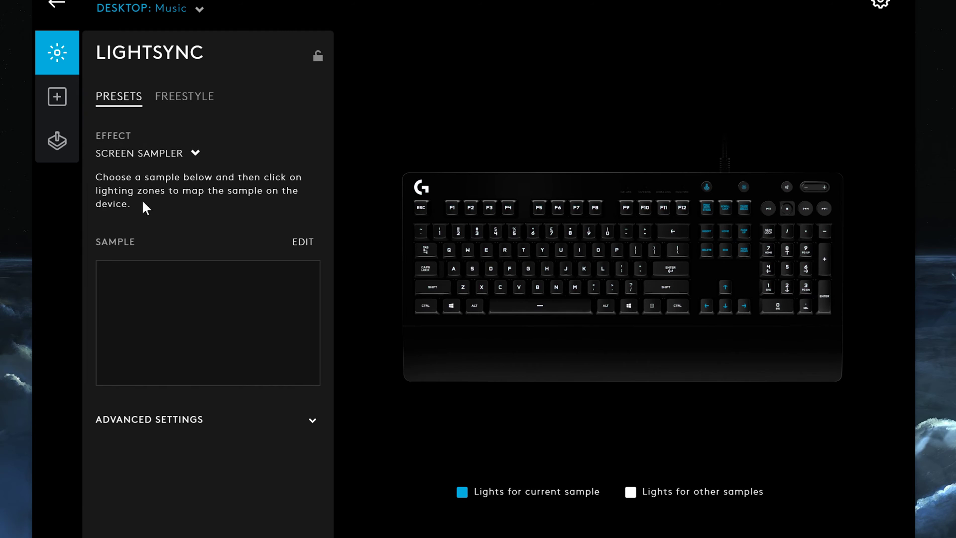
click(157, 162)
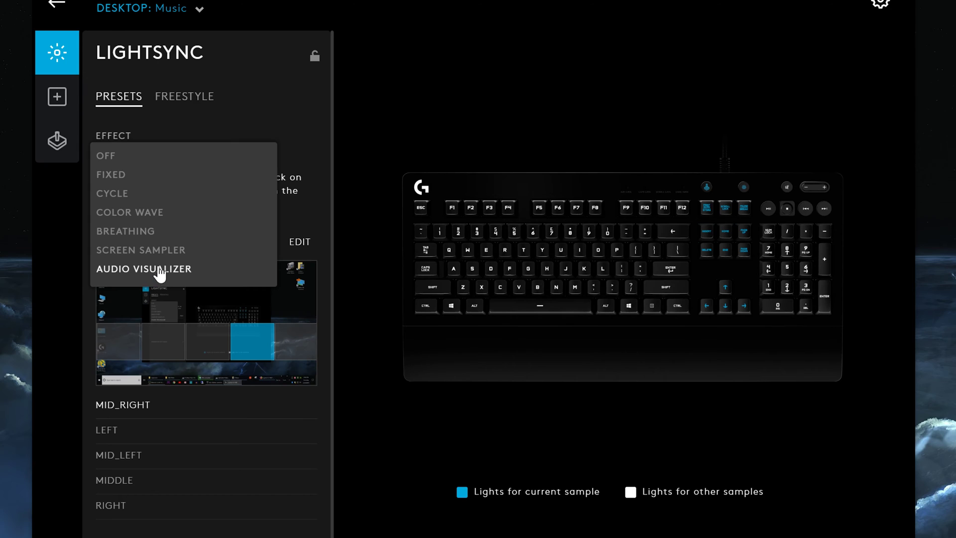
click(157, 271)
click(163, 157)
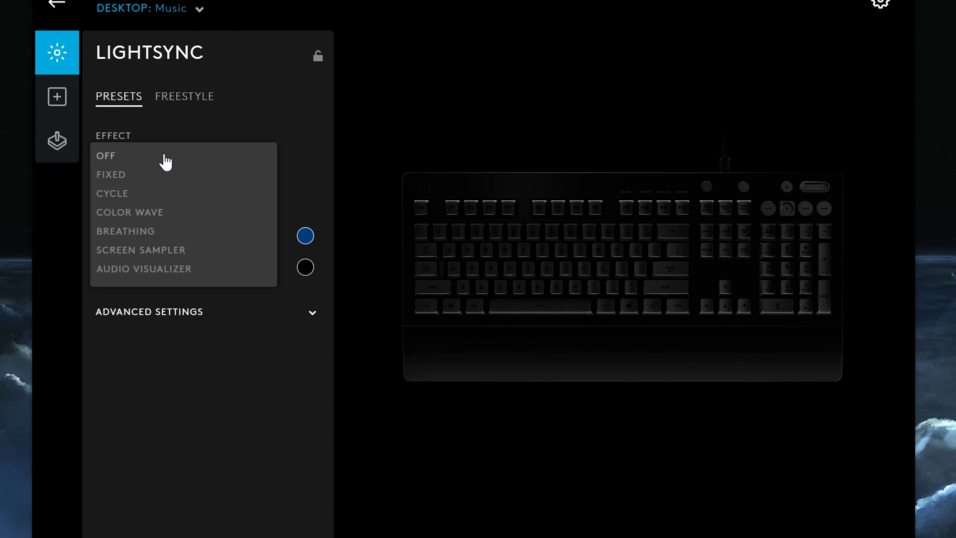
click(164, 255)
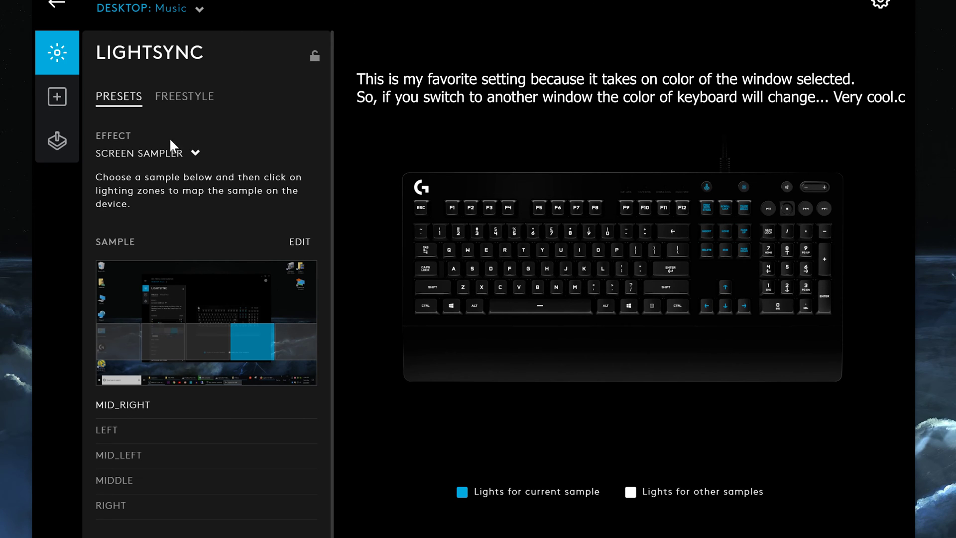
click(178, 100)
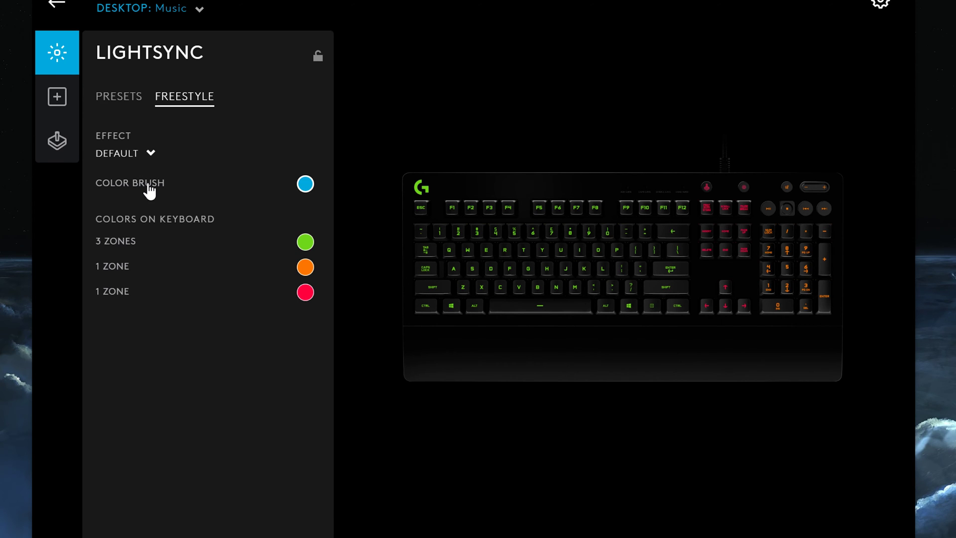
Set the color brush to red and paint the three main key zones red.
click(147, 193)
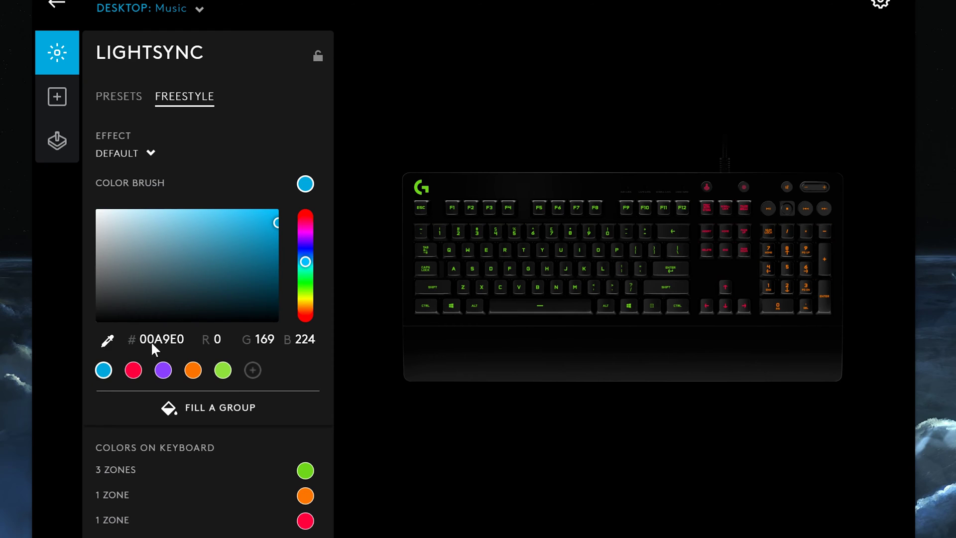
click(303, 292)
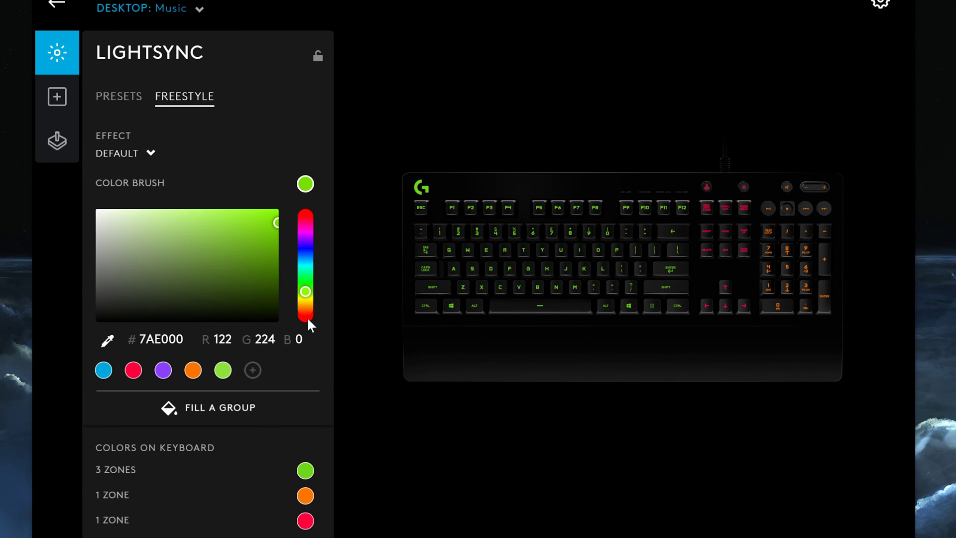
drag(308, 290, 306, 316)
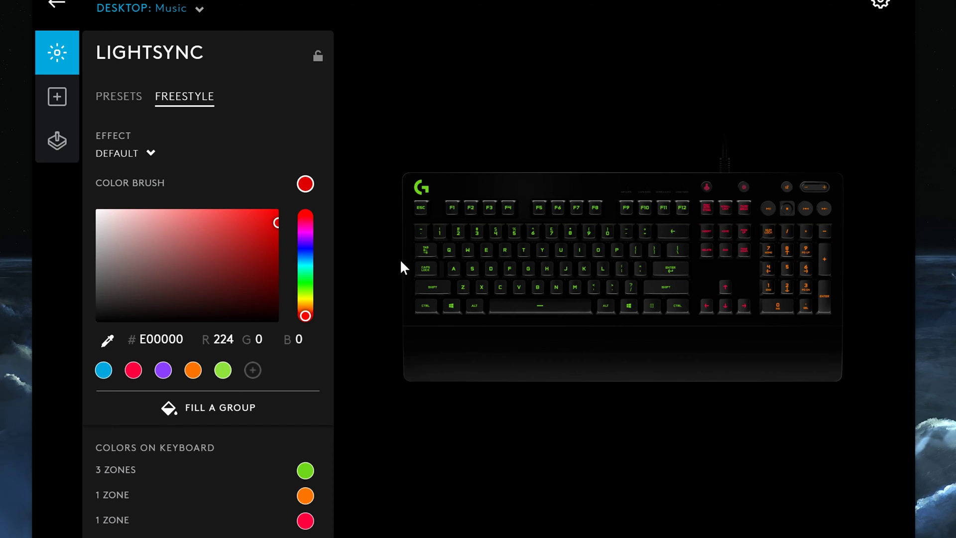
click(429, 249)
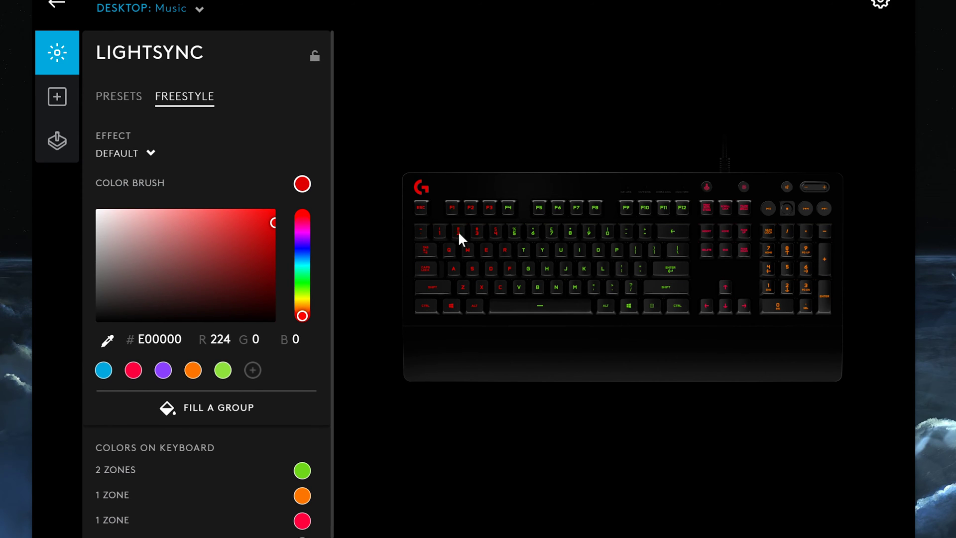
click(549, 231)
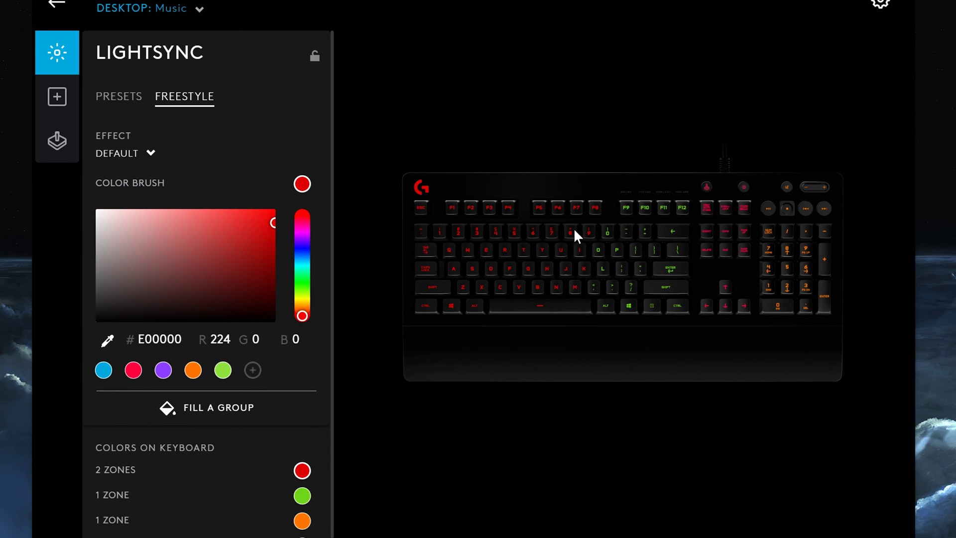
click(680, 231)
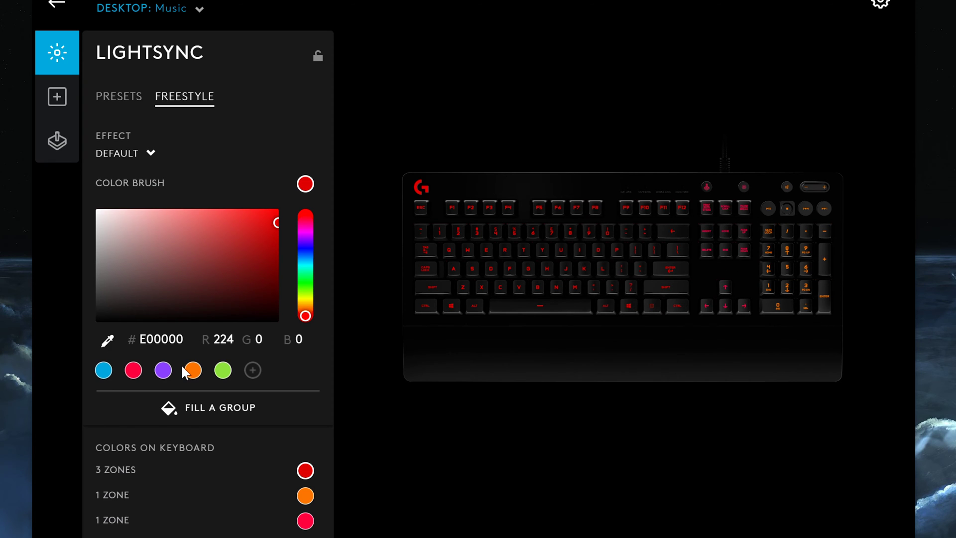
Make the brush a bright blue and paint the arrow and navigation keys.
click(194, 371)
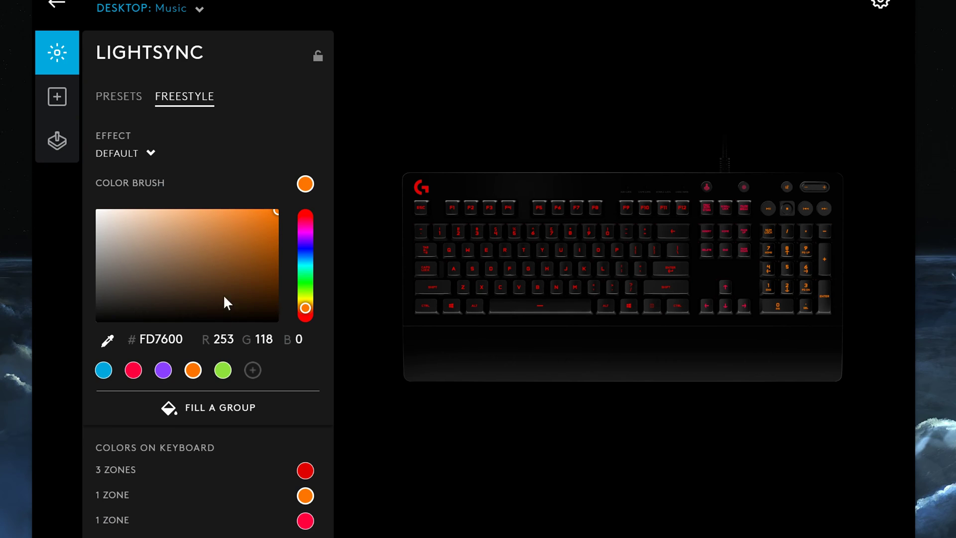
click(235, 251)
drag(306, 308, 308, 248)
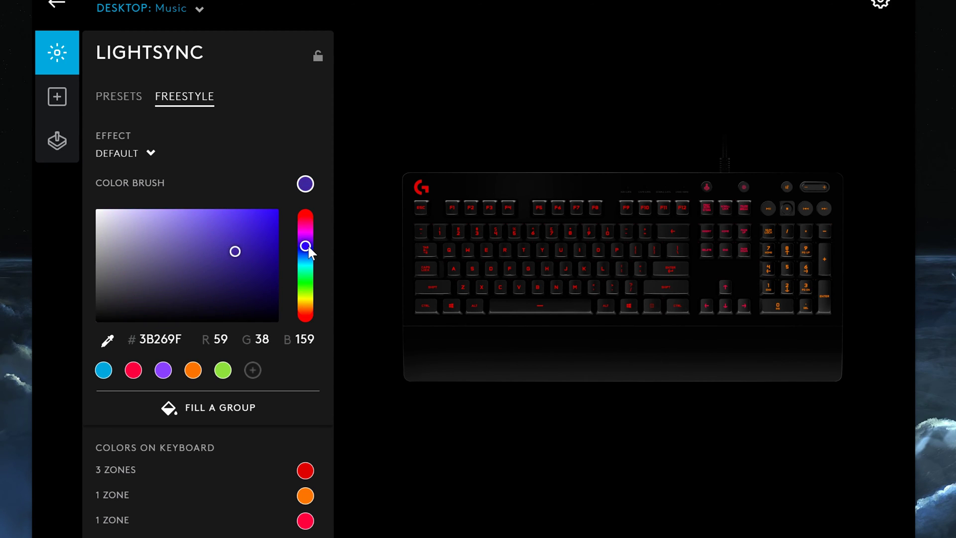
drag(238, 253, 274, 213)
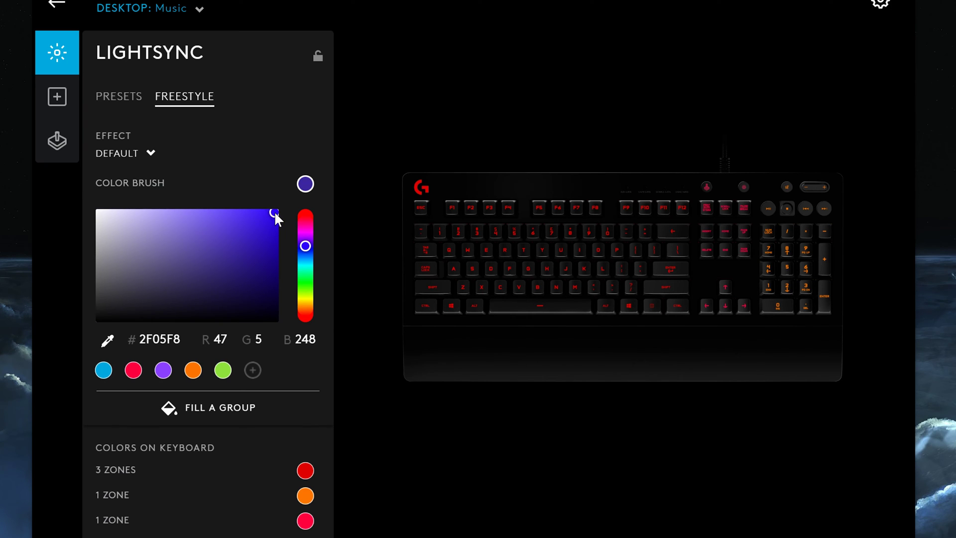
click(725, 252)
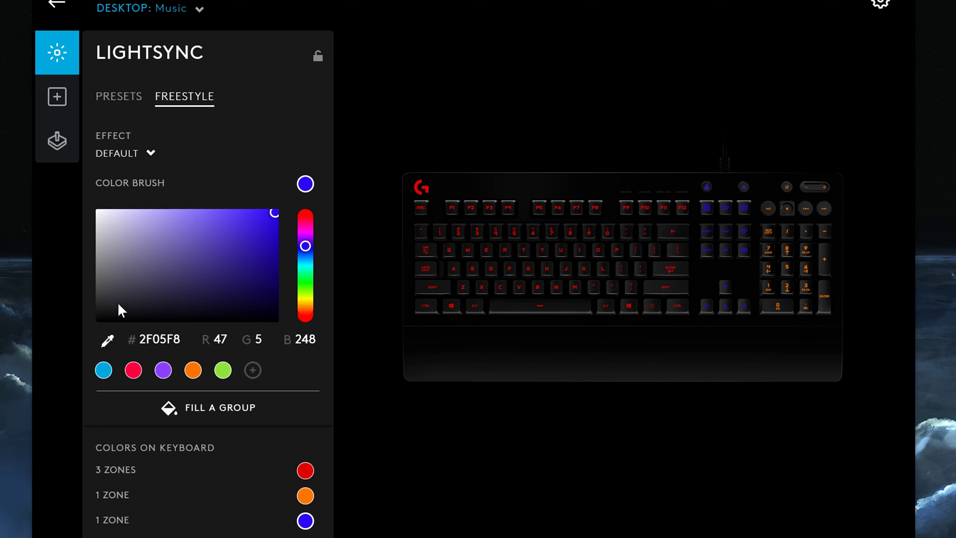
Paint the numpad keys a light green from the green preset.
click(223, 372)
click(209, 215)
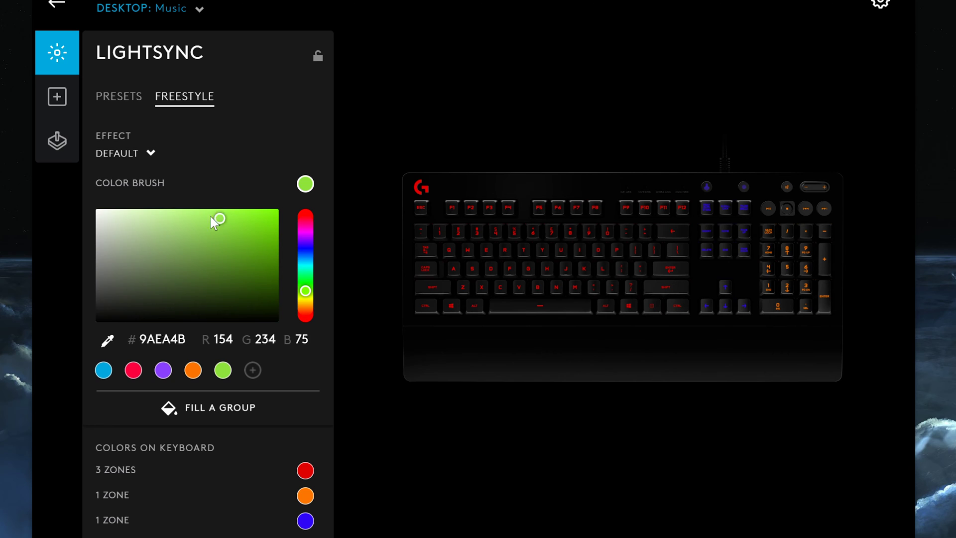
click(825, 264)
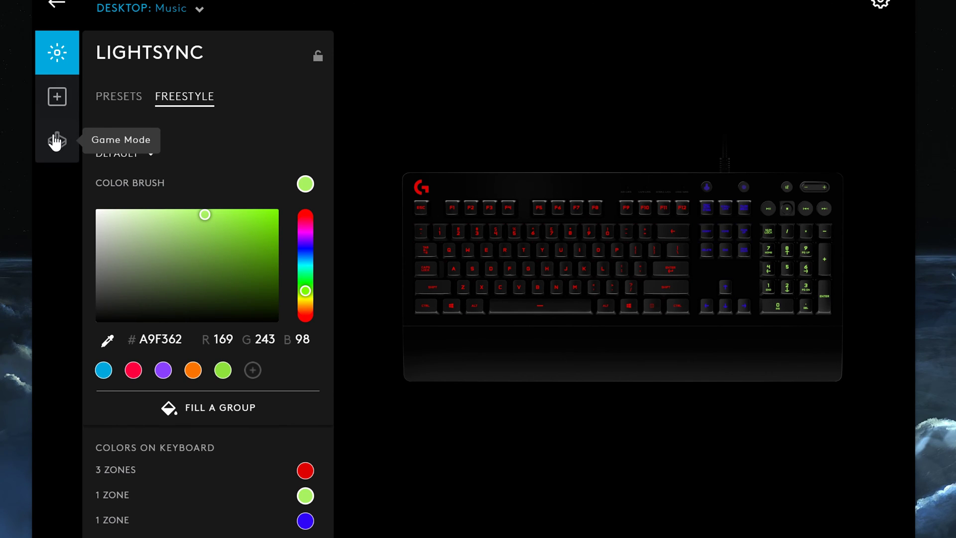
click(118, 97)
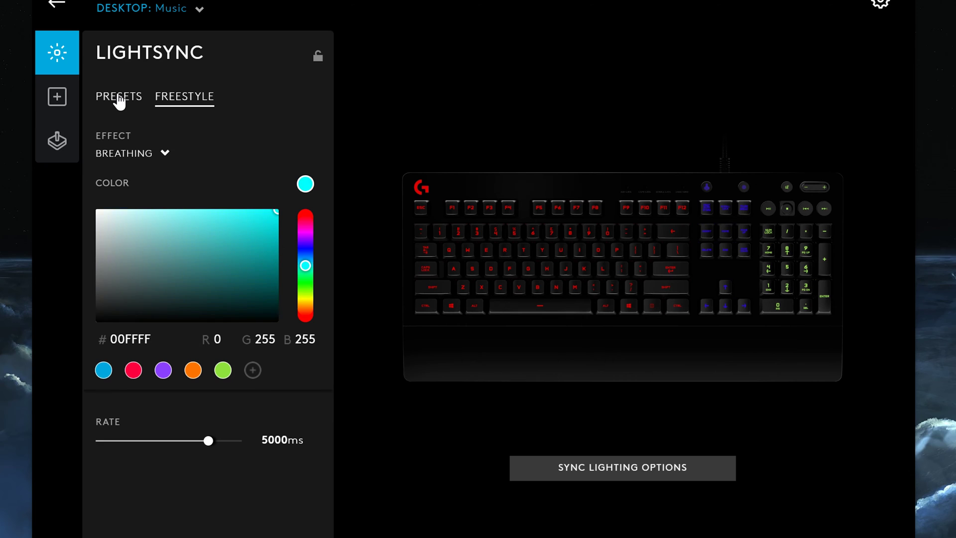
Apply the SCREEN SAMPLER preset effect to the G213 keyboard.
click(157, 159)
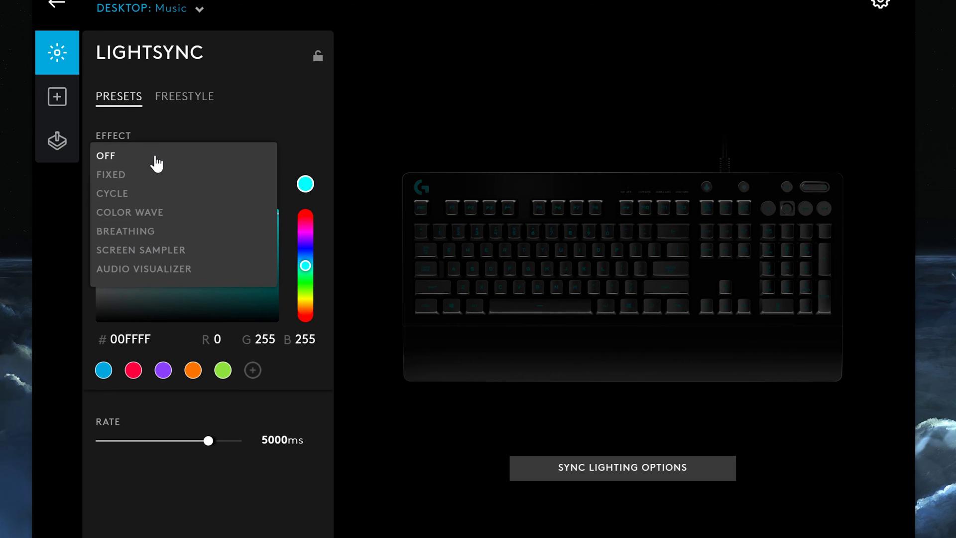
click(162, 250)
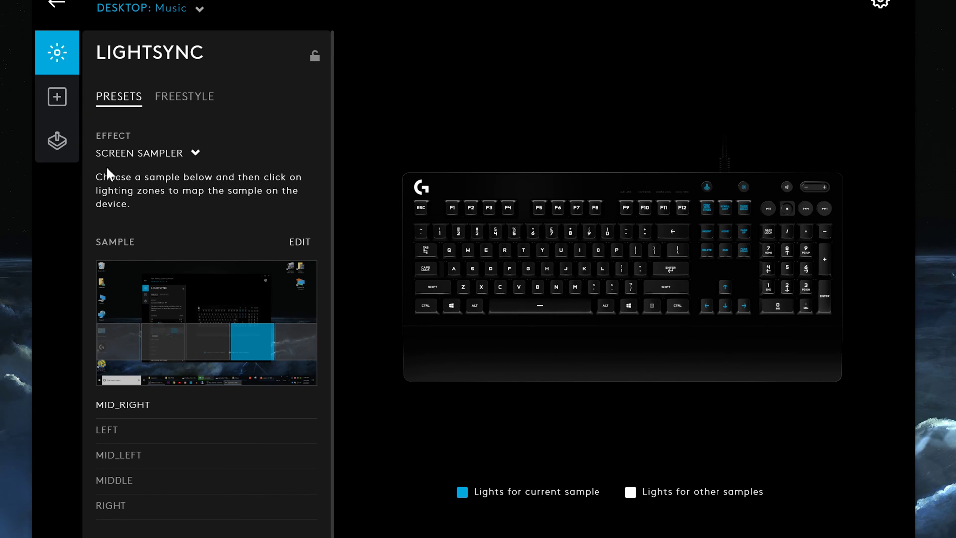
click(55, 144)
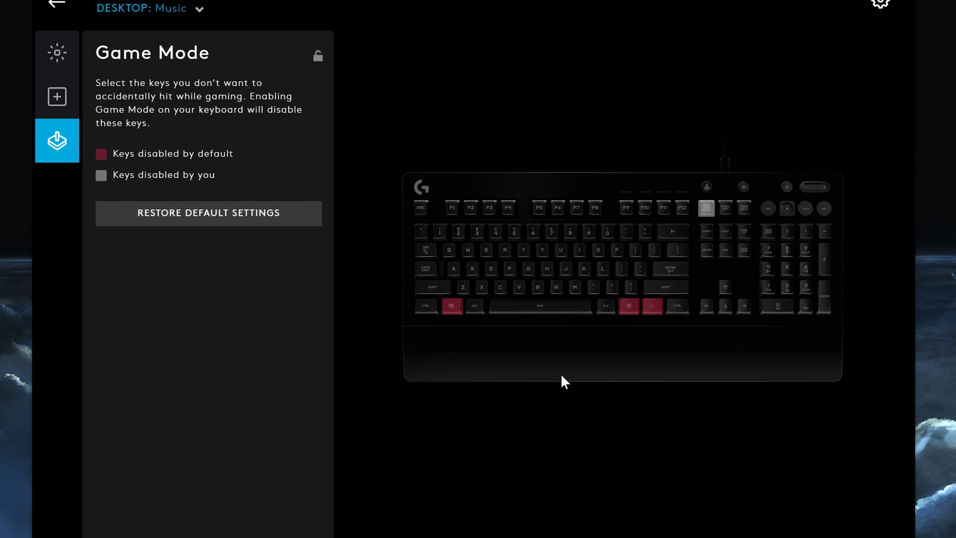
Test the Windows key, opening and then closing the Start menu.
key(super)
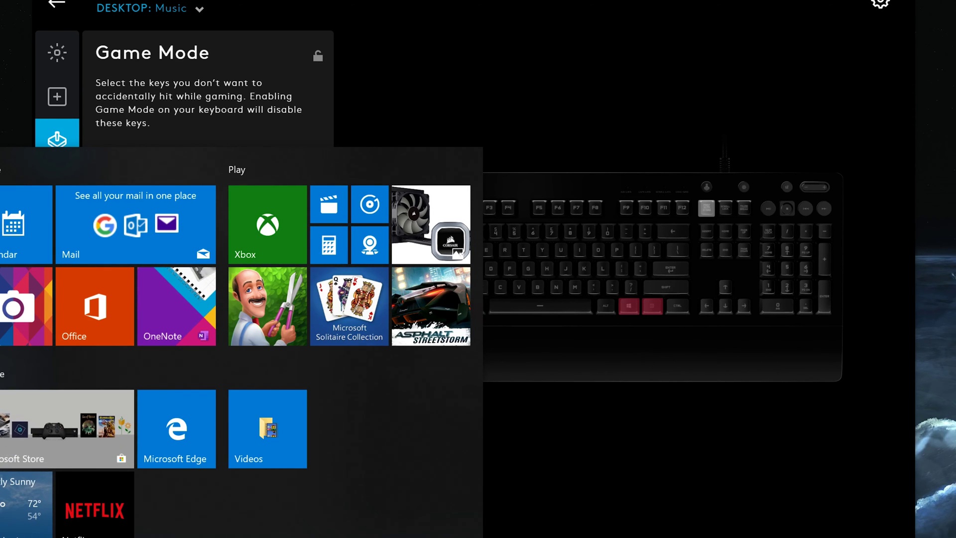
key(super)
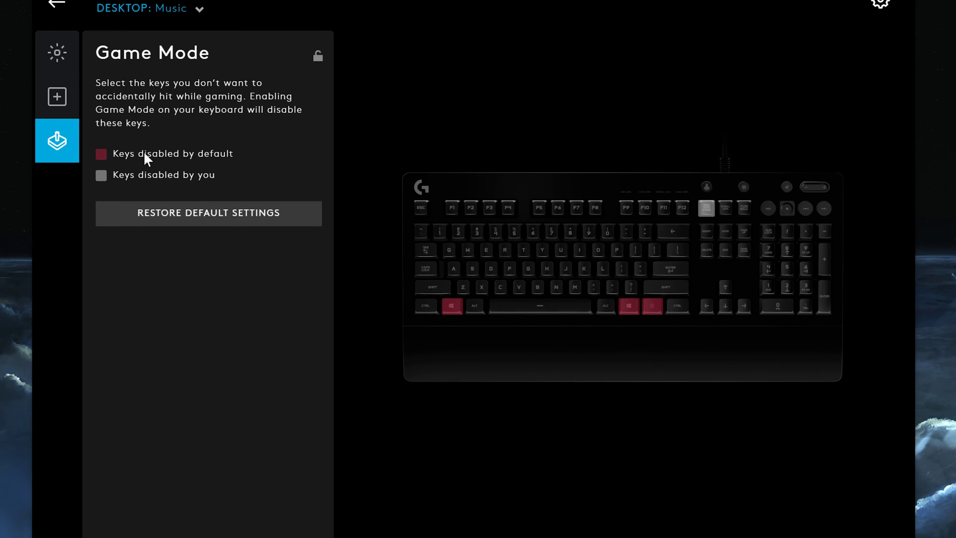
Open Assignments and scroll through the Windows, Editing and Productivity command lists.
click(57, 52)
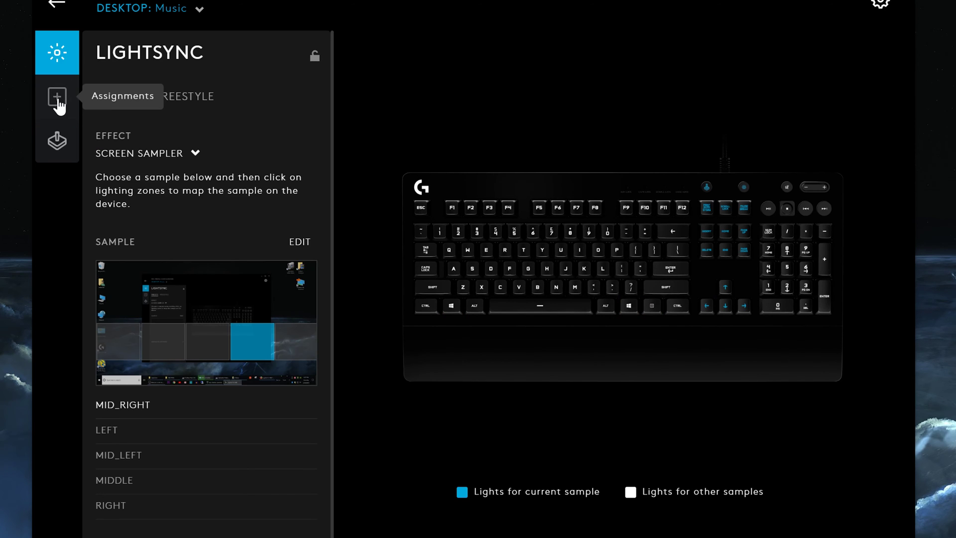
click(58, 102)
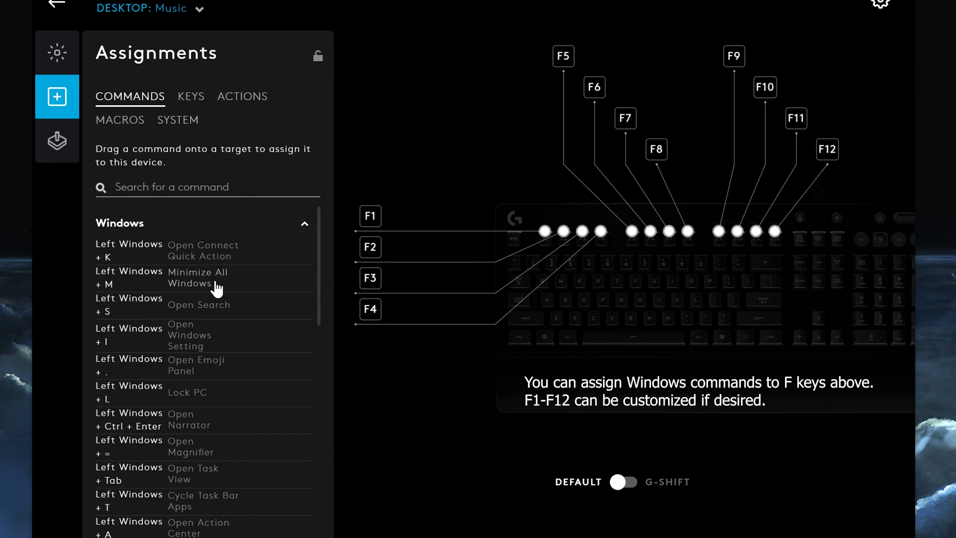
scroll(235, 352, down, 6)
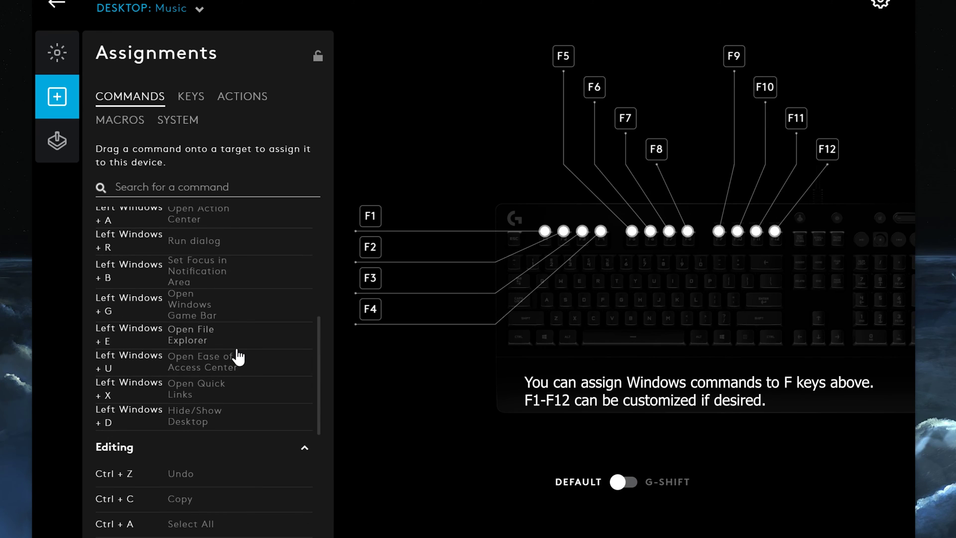
scroll(238, 357, up, 3)
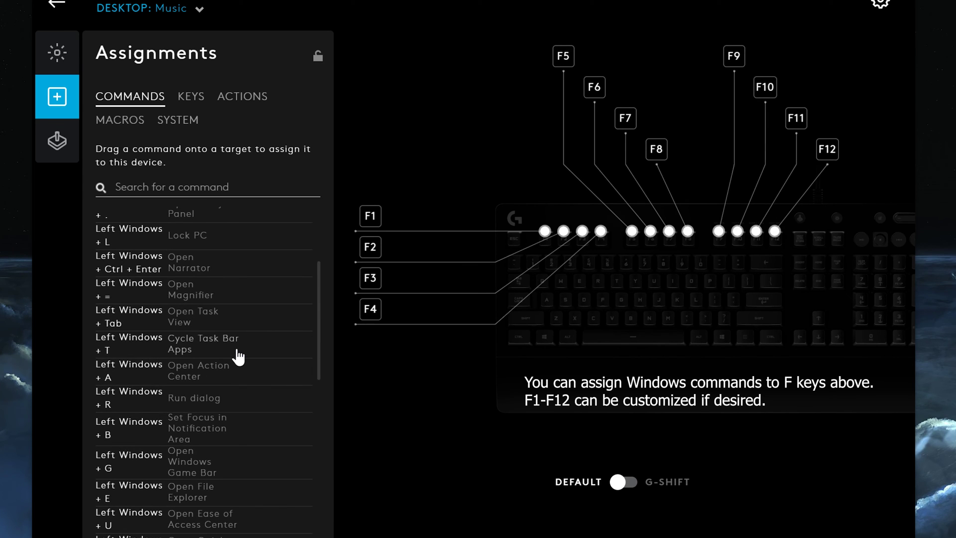
scroll(238, 356, up, 3)
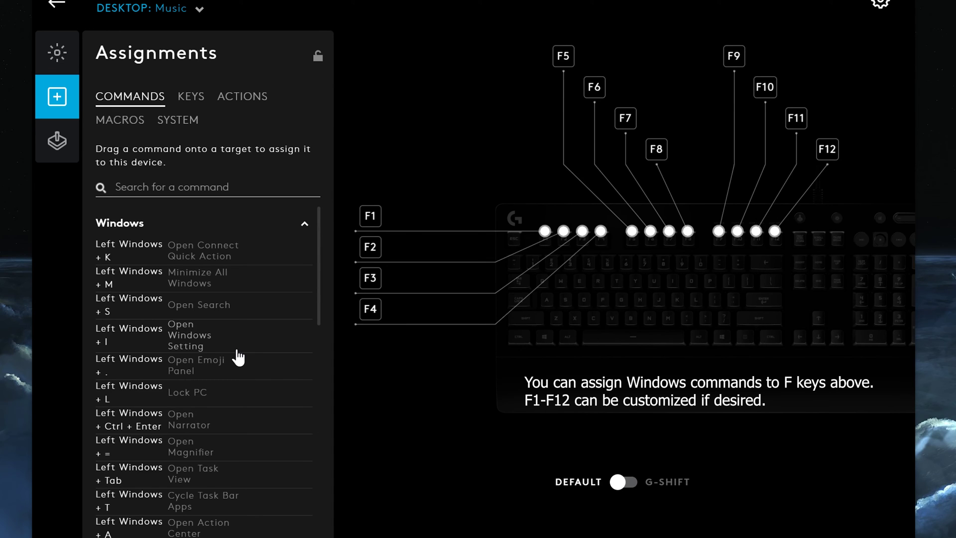
scroll(182, 424, down, 9)
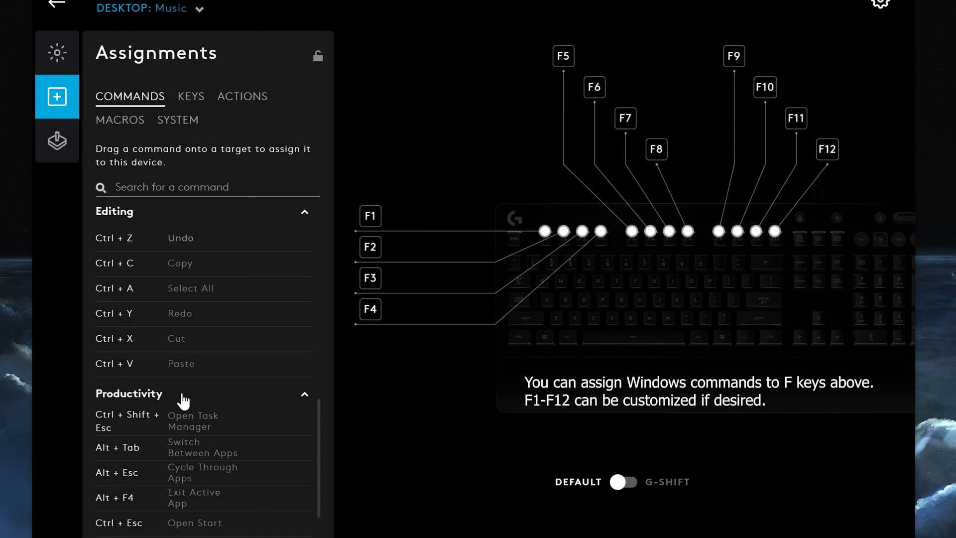
scroll(194, 399, up, 2)
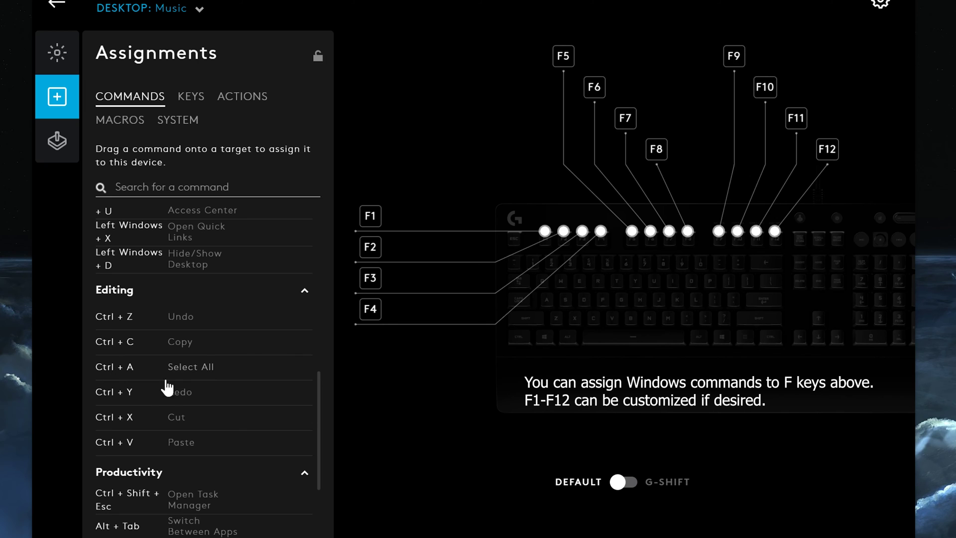
scroll(173, 399, down, 3)
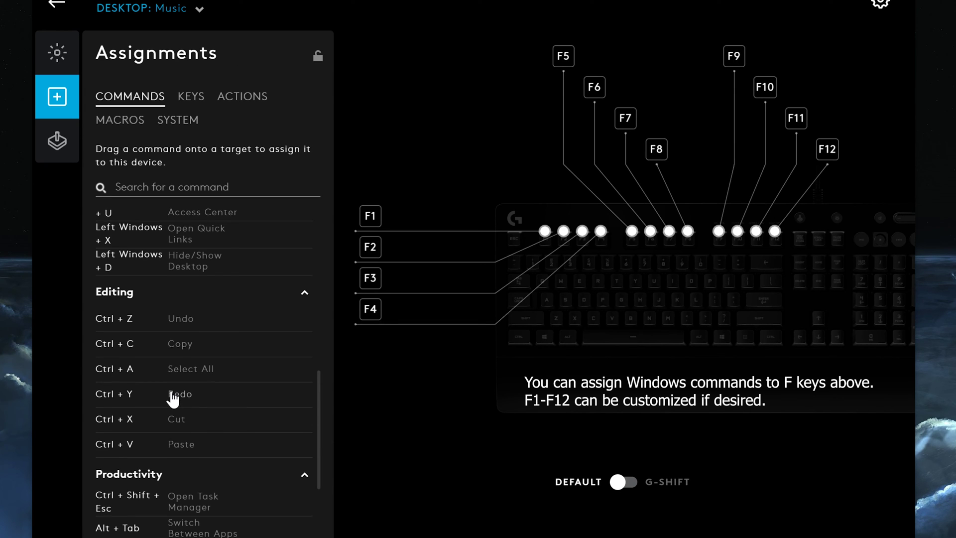
scroll(176, 399, up, 10)
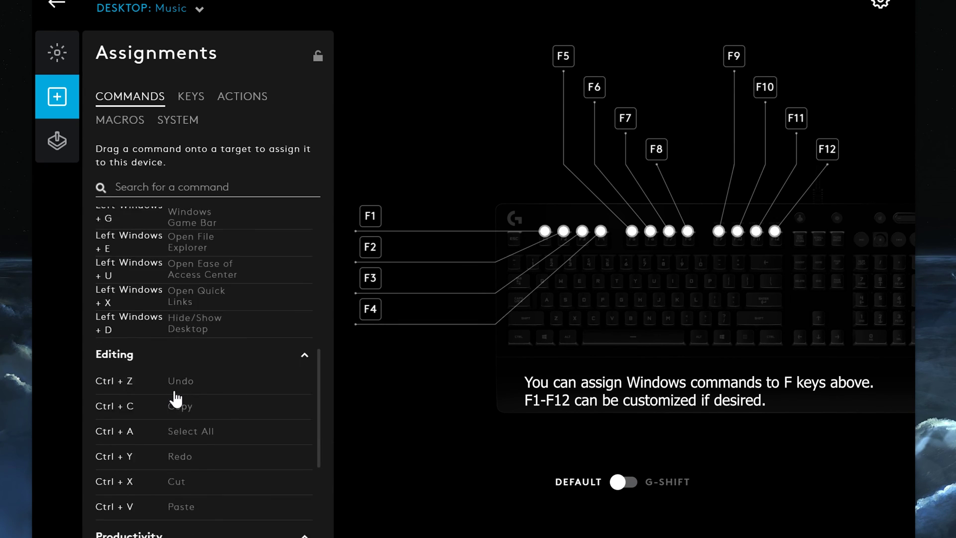
View the KEYS list, the Overwolf/Discord/OBS ACTIONS, and the empty MACROS list.
click(191, 100)
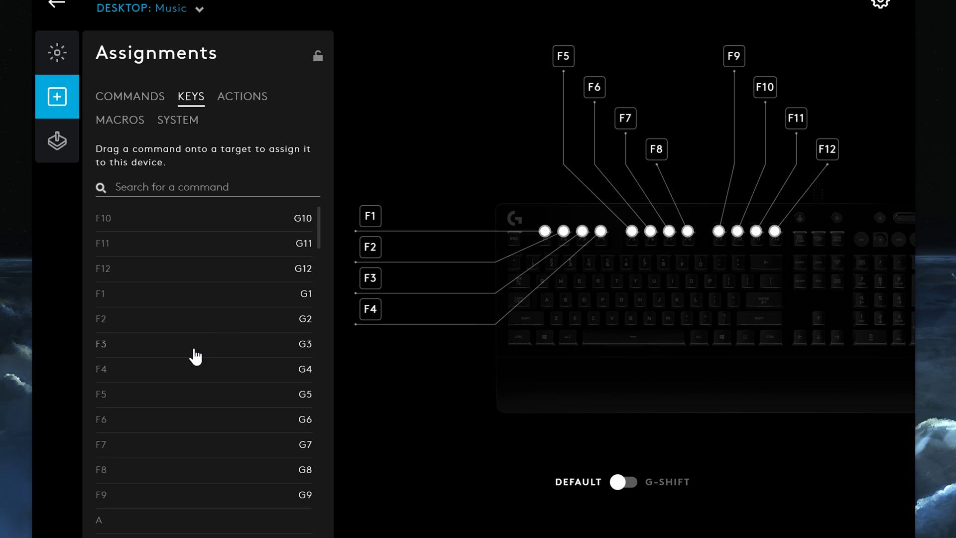
click(240, 100)
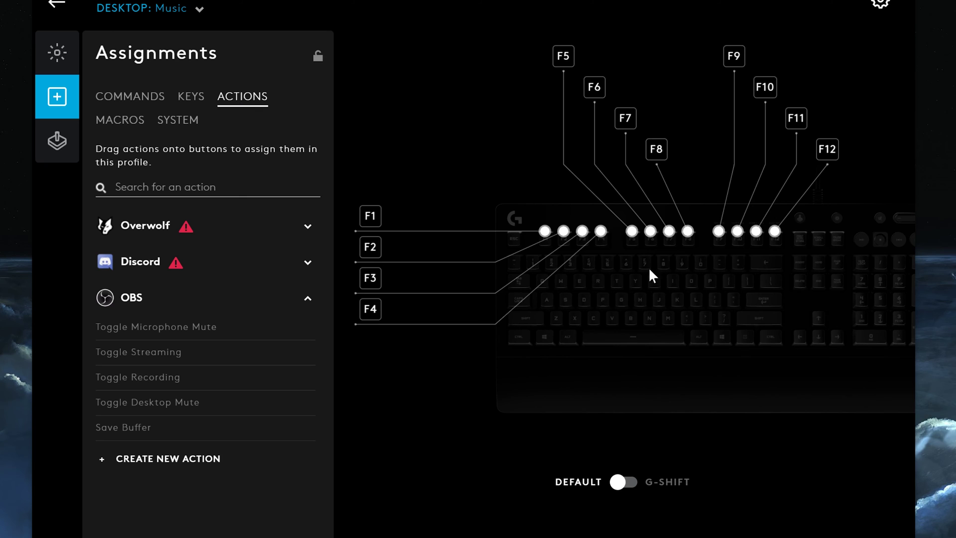
click(123, 130)
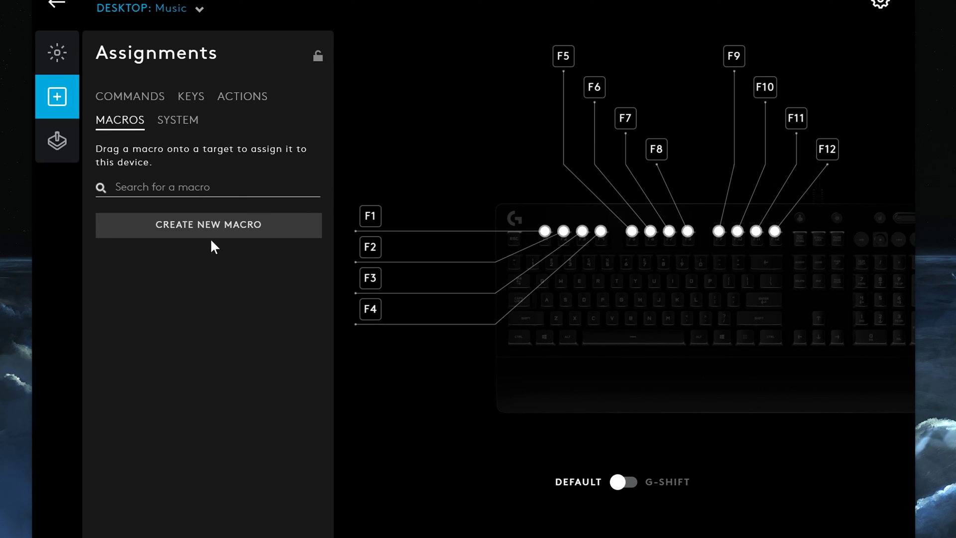
click(220, 229)
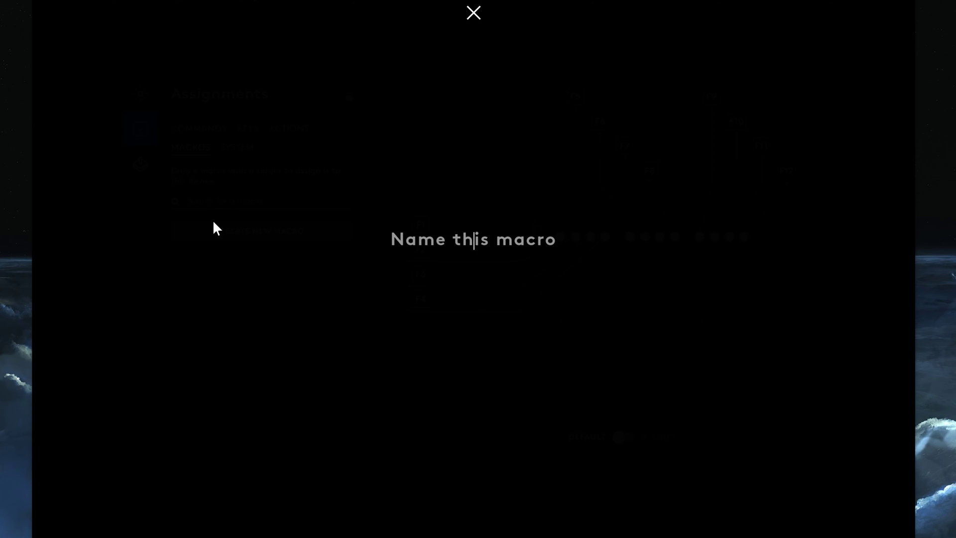
text(New Test)
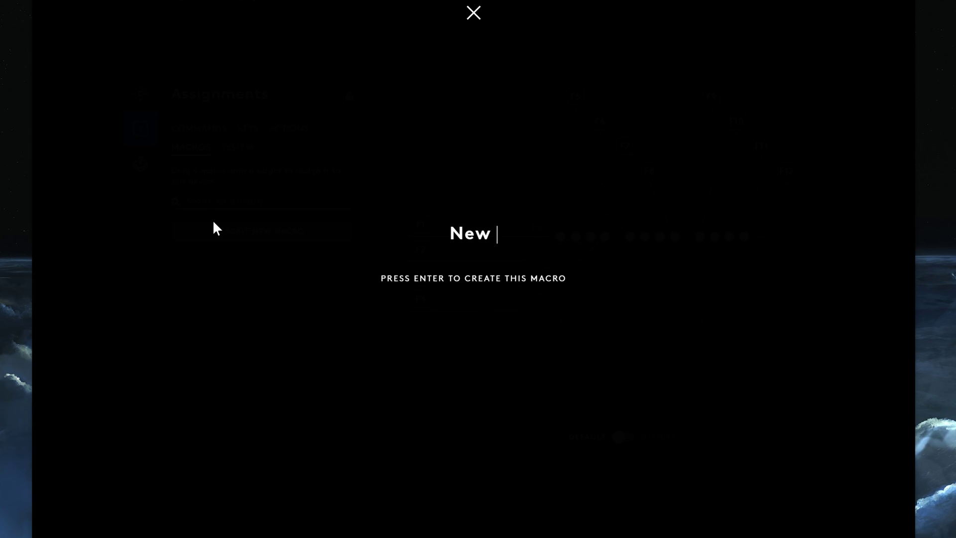
key(Return)
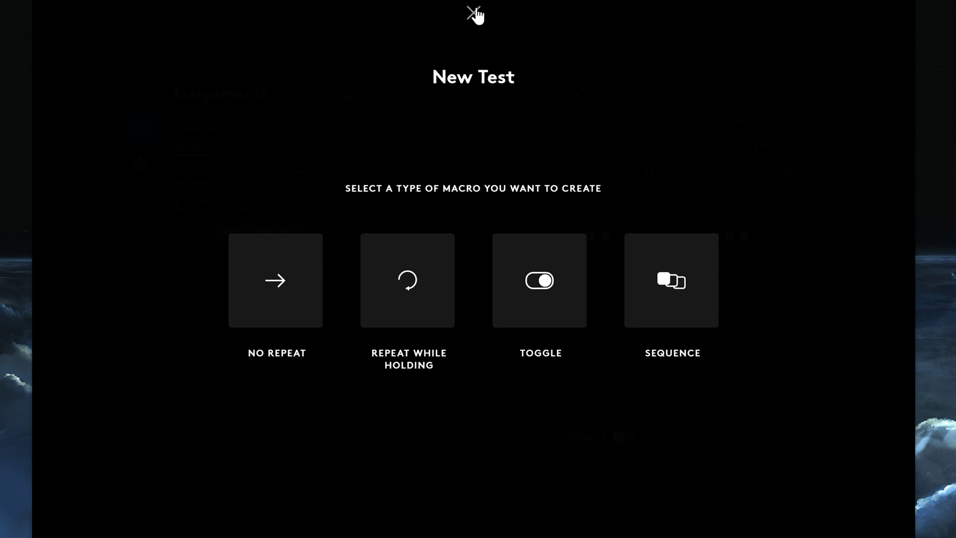
click(473, 13)
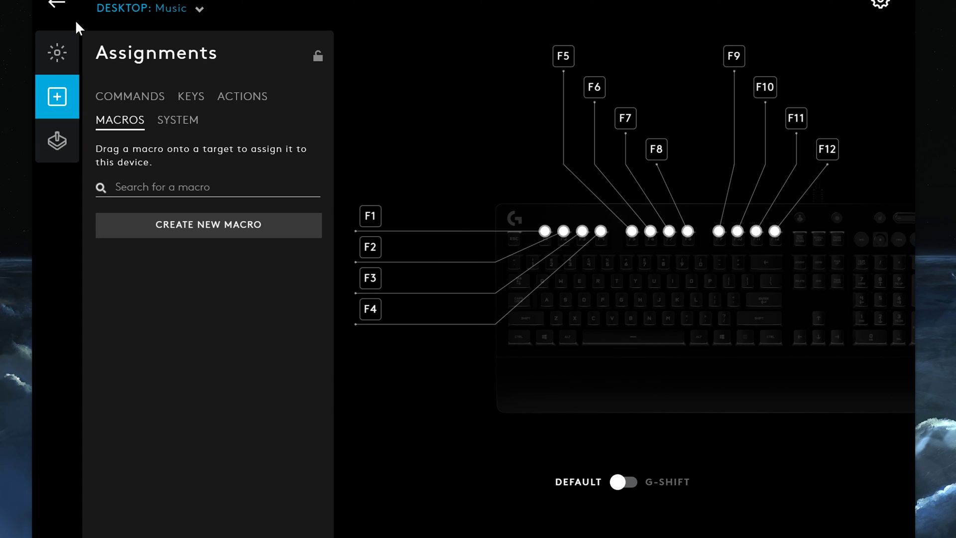
Scroll through the SYSTEM controls: Mouse, Device, Editing, Media, Audio and G HUB.
click(171, 124)
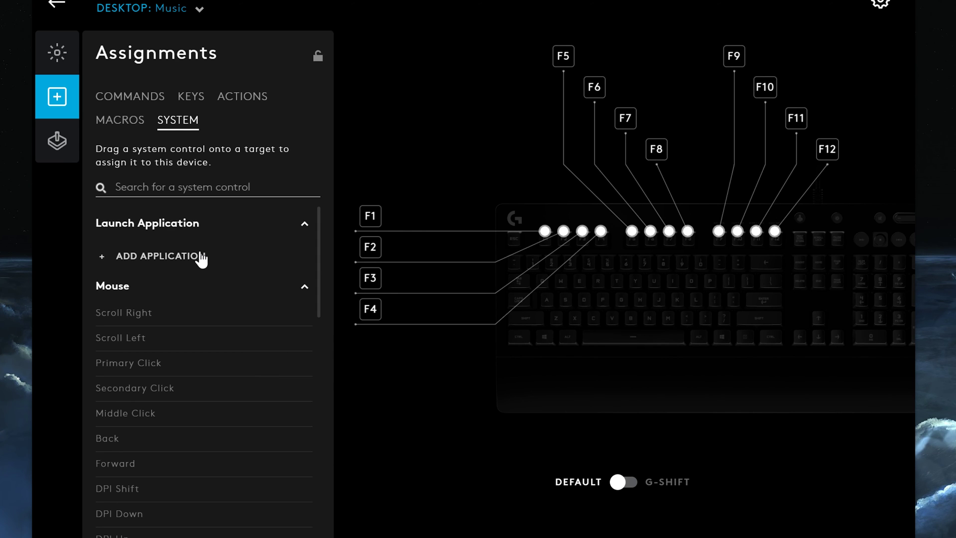
scroll(202, 257, down, 3)
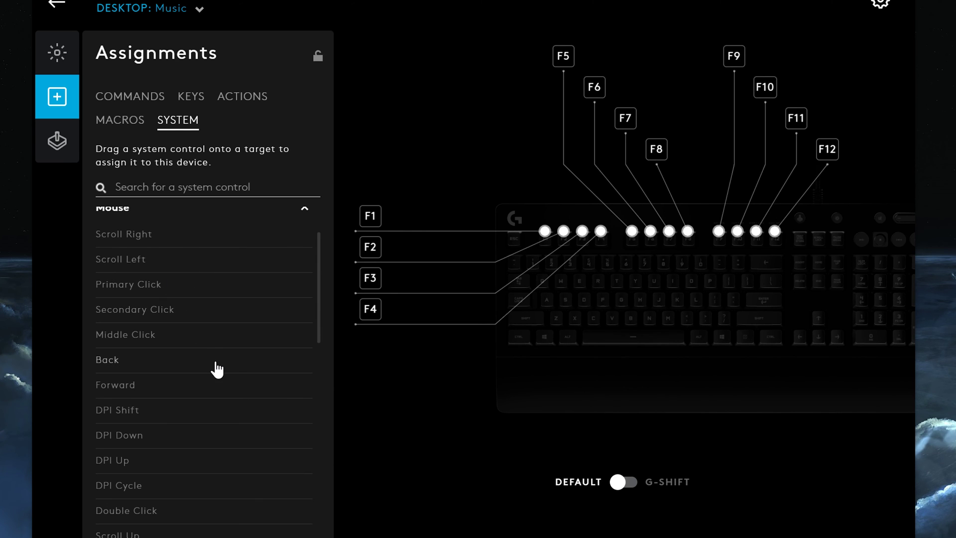
scroll(216, 370, down, 2)
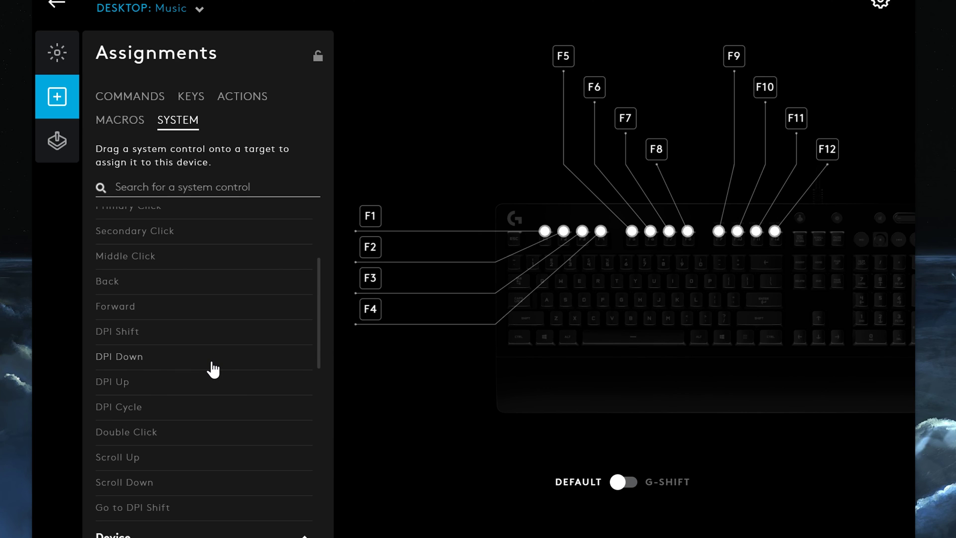
scroll(213, 369, down, 5)
scroll(214, 369, down, 3)
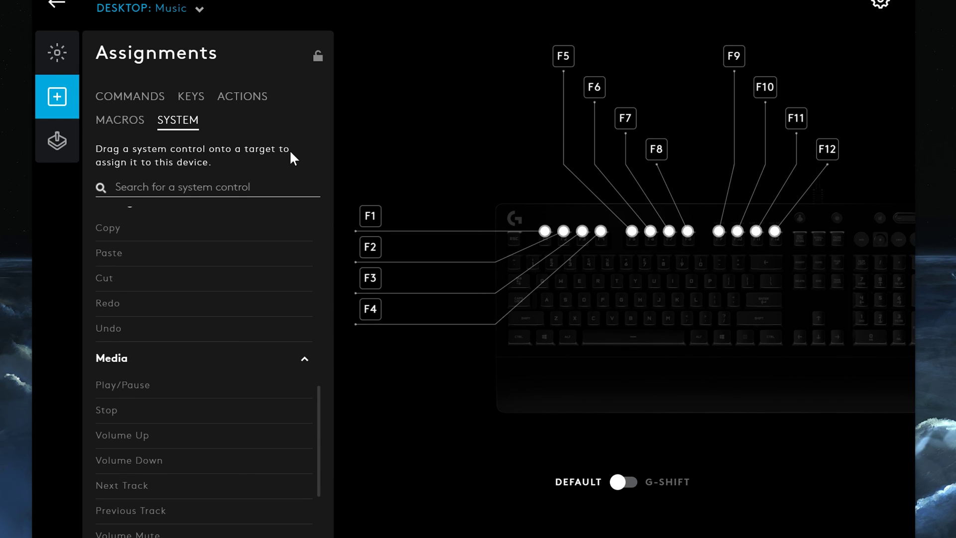
scroll(232, 364, down, 2)
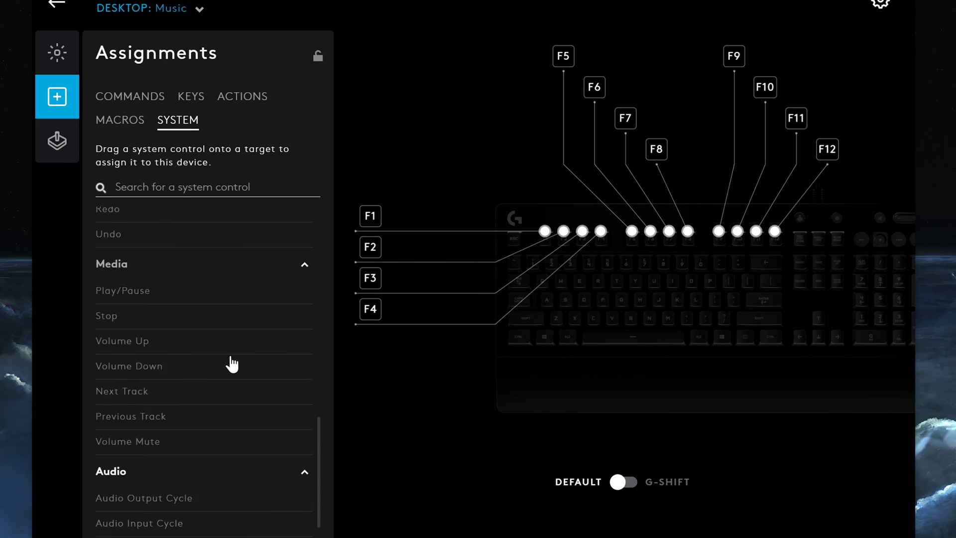
scroll(216, 363, up, 5)
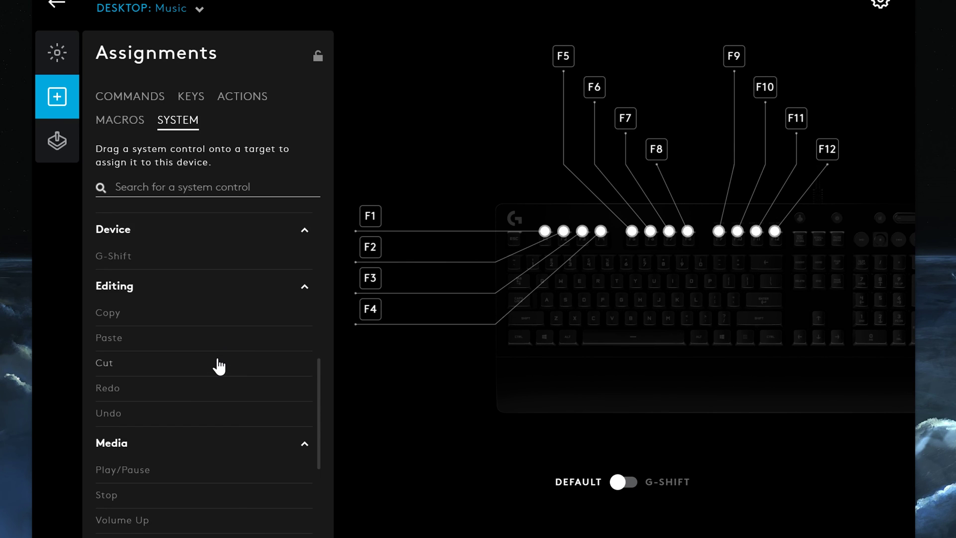
scroll(207, 437, down, 2)
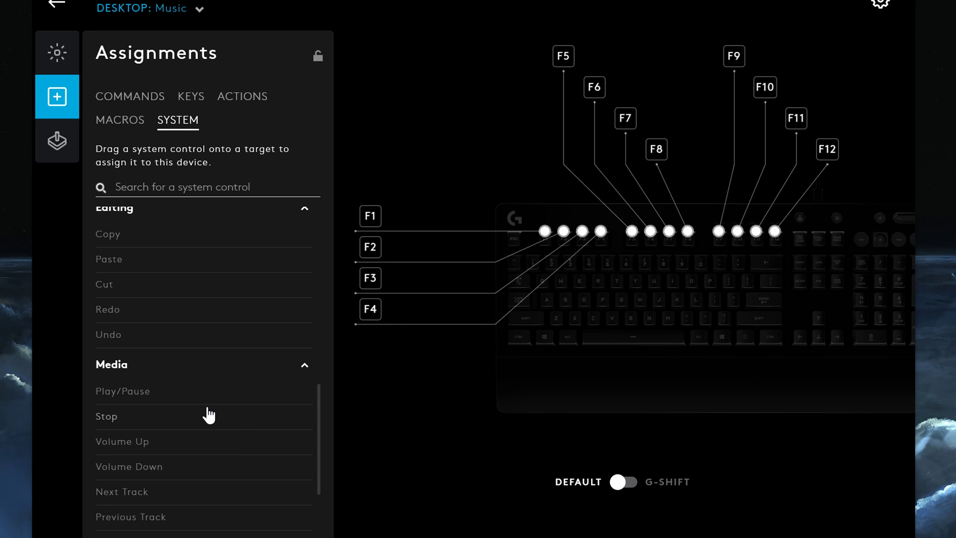
scroll(207, 414, down, 2)
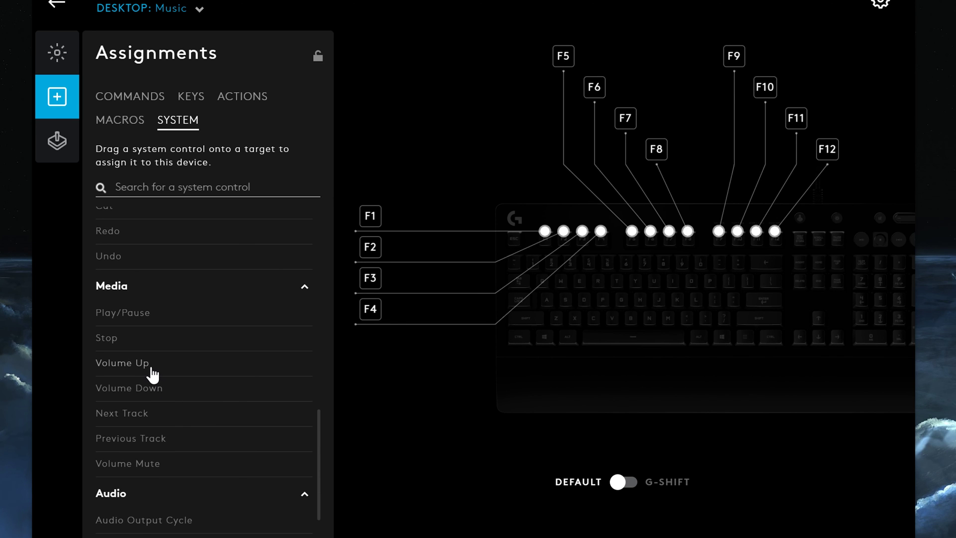
scroll(154, 451, down, 2)
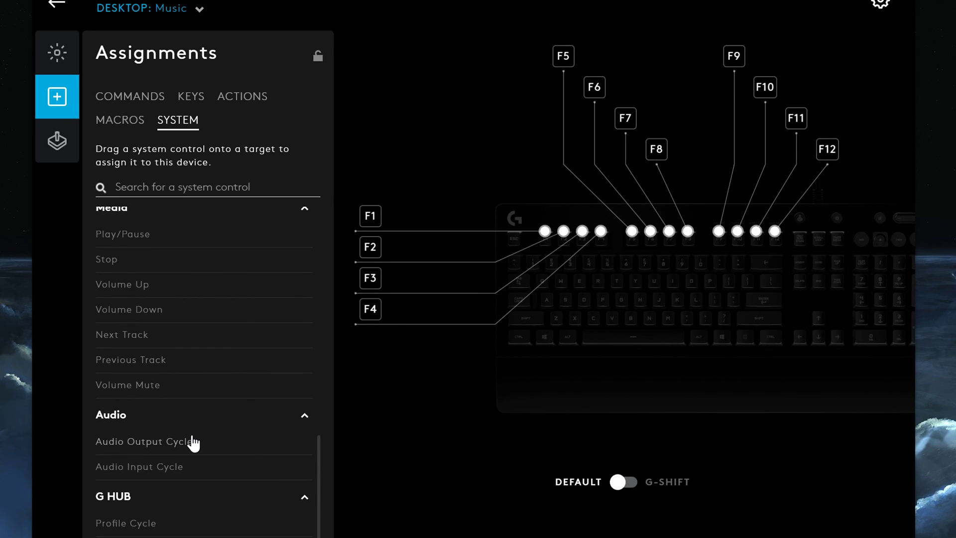
scroll(193, 442, up, 15)
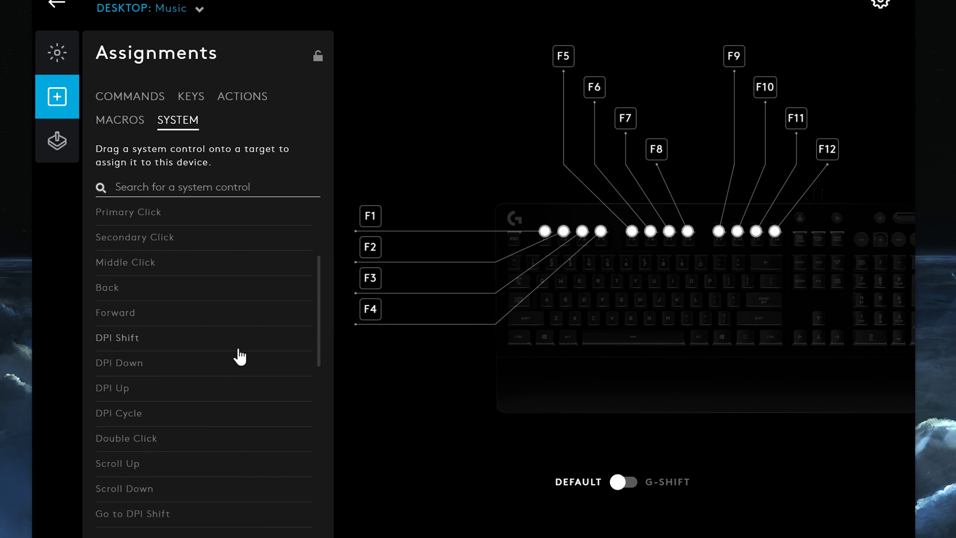
scroll(240, 356, up, 4)
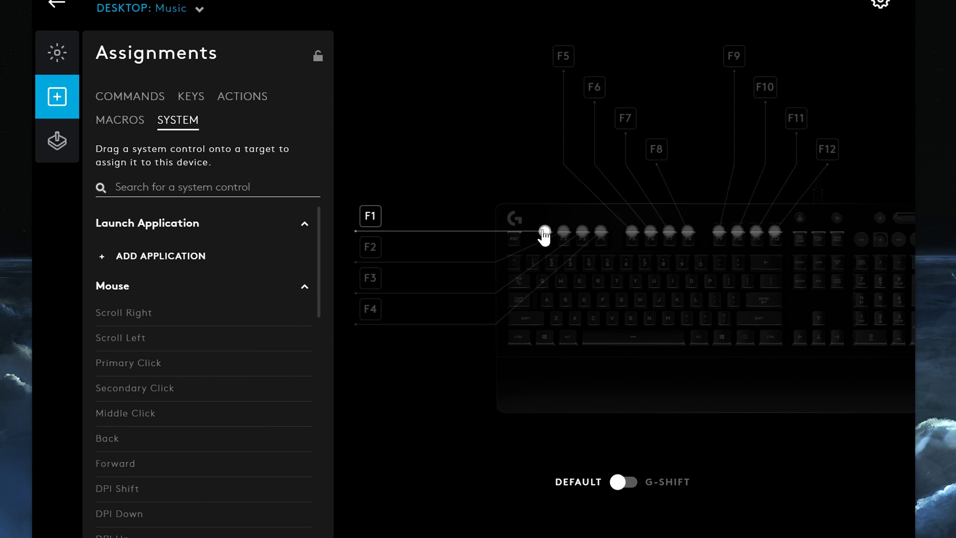
Revisit the KEYS and ACTIONS lists, then return to SYSTEM controls.
click(188, 102)
click(240, 98)
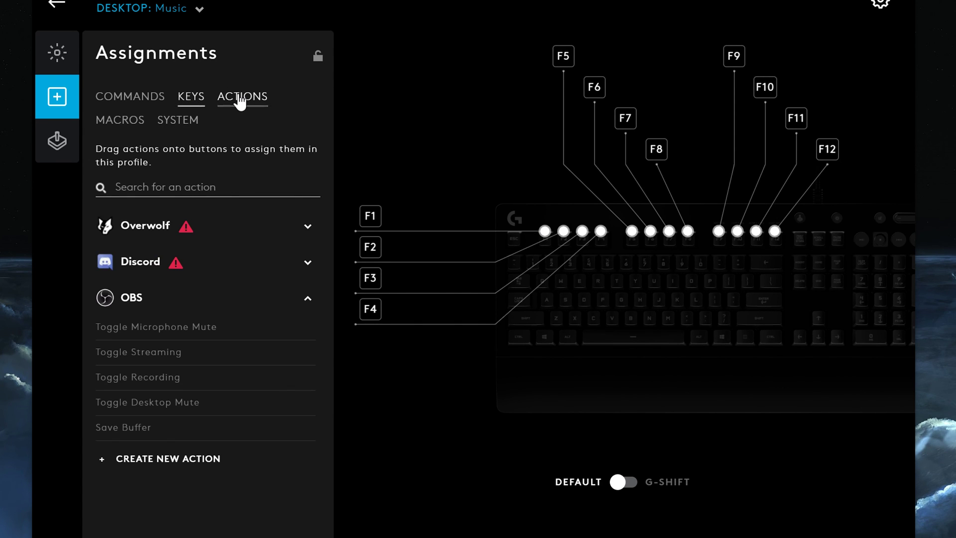
click(172, 121)
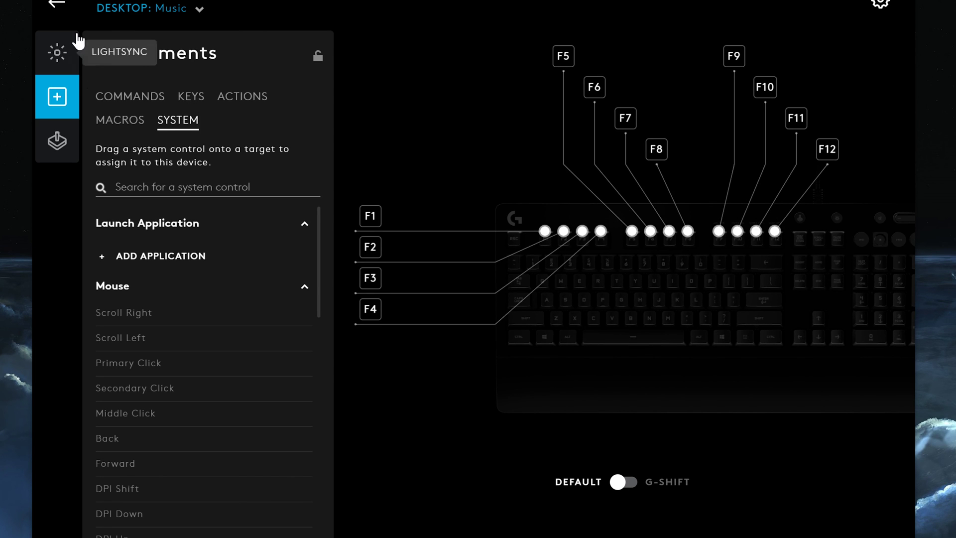
Leave the Assignments screen and return to the home screen with the G213 and C920.
click(55, 4)
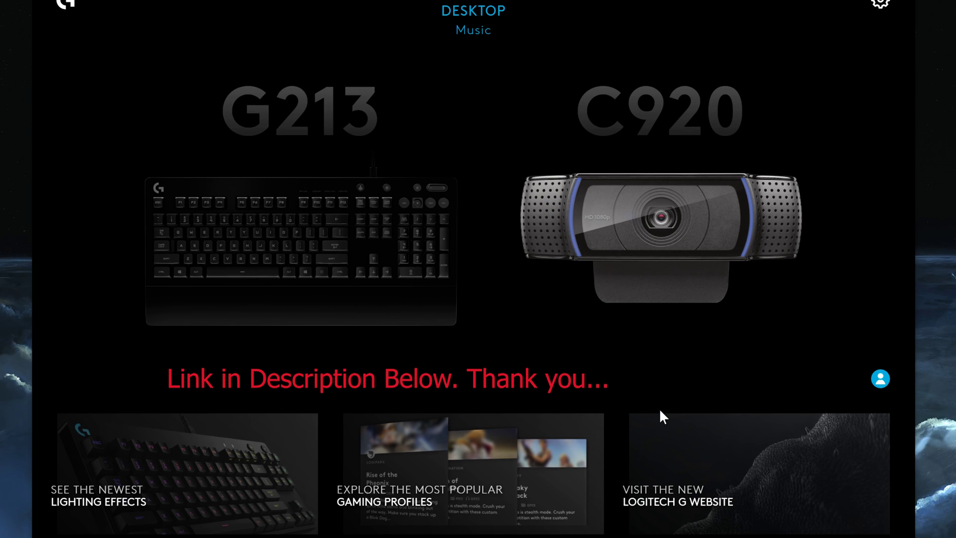